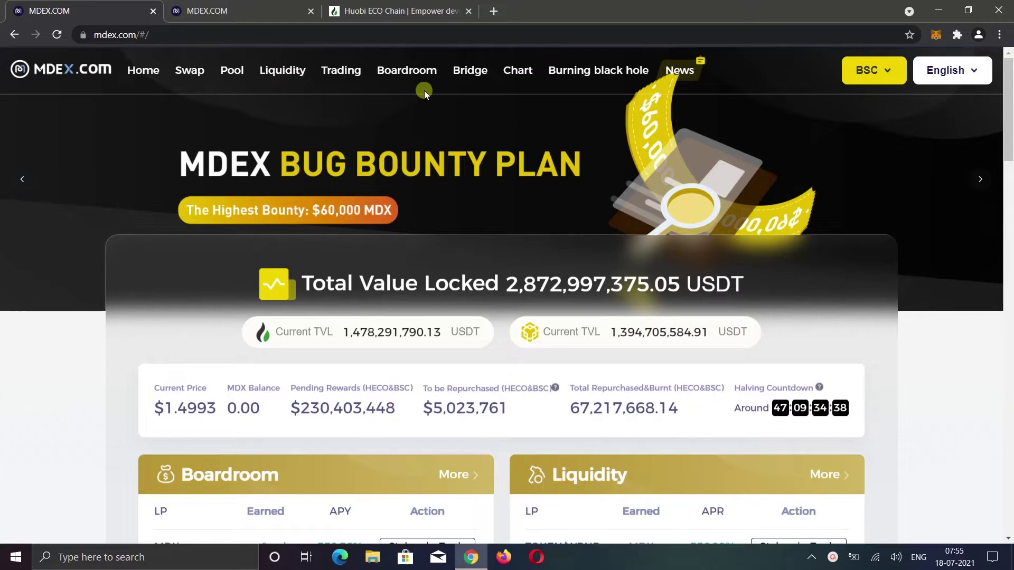
- Look over the Huobi ECO Chain site, then return to the MDEX home page
left_click(423, 13)
scroll(603, 314, "down", 8)
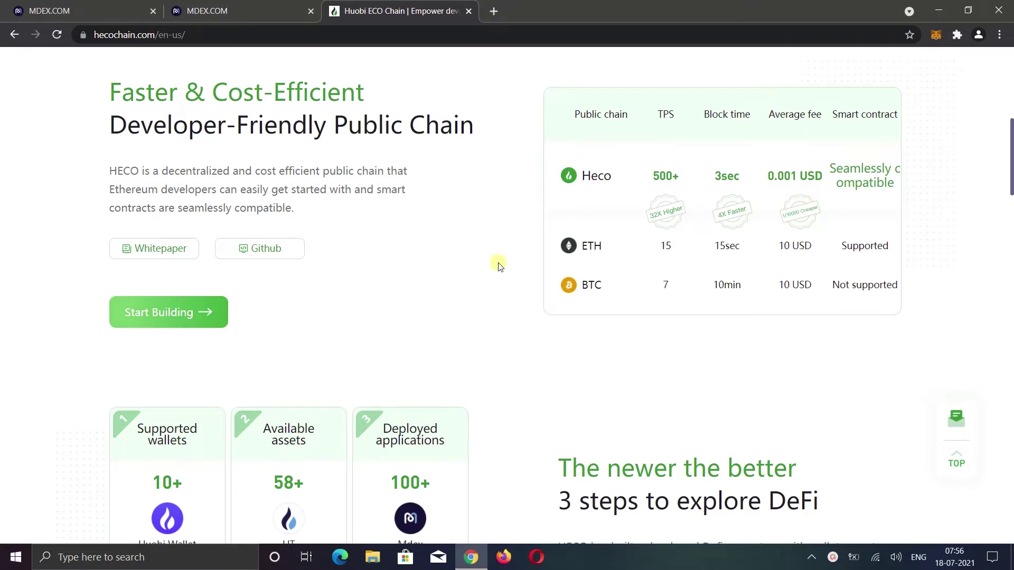
left_click(107, 10)
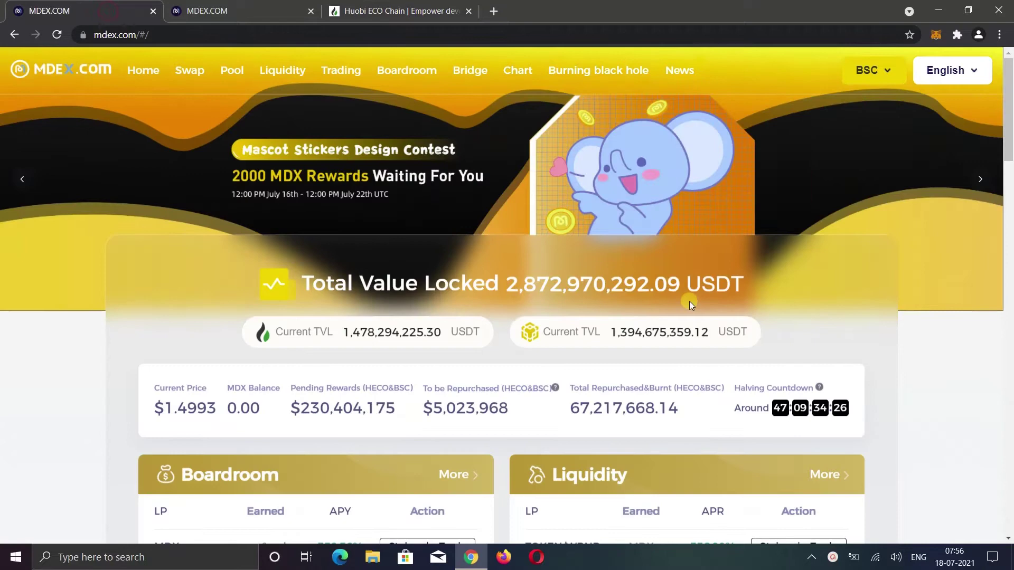
- Open MetaMask showing Account 1 with 0.02 BNB on BSC Mainnet, glancing at Custom RPC
left_click(953, 159)
left_click(935, 35)
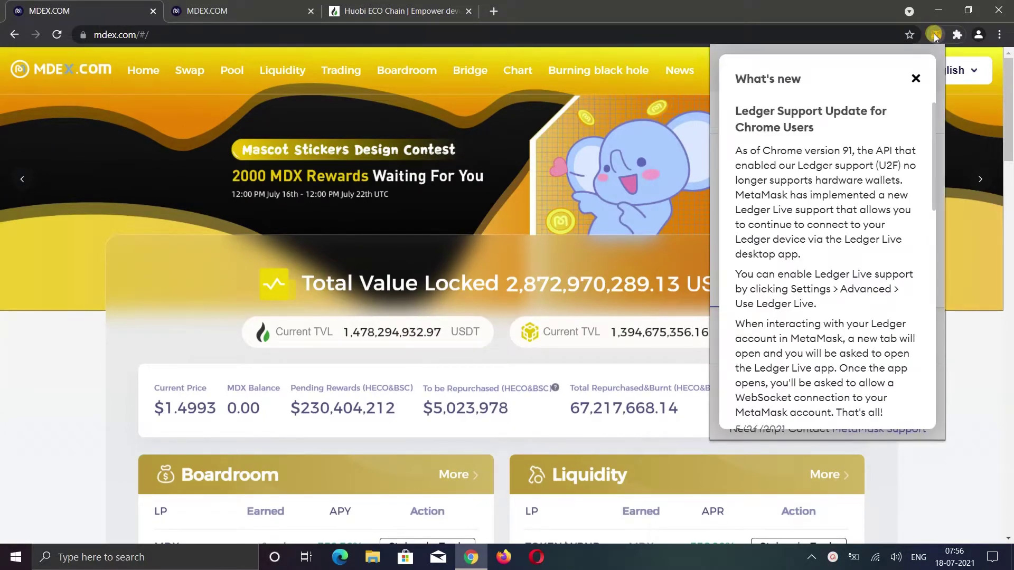
left_click(917, 79)
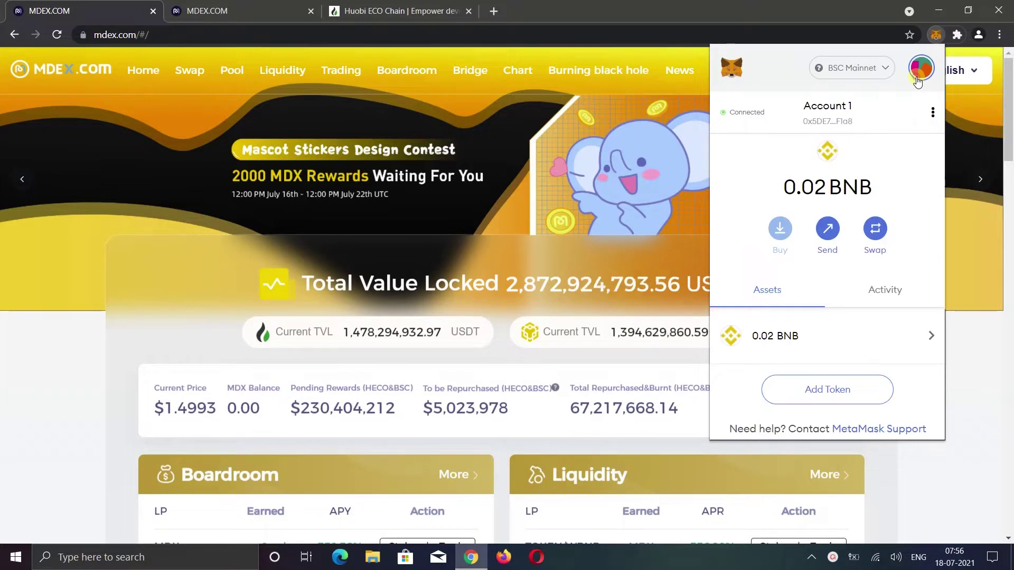
left_click(885, 72)
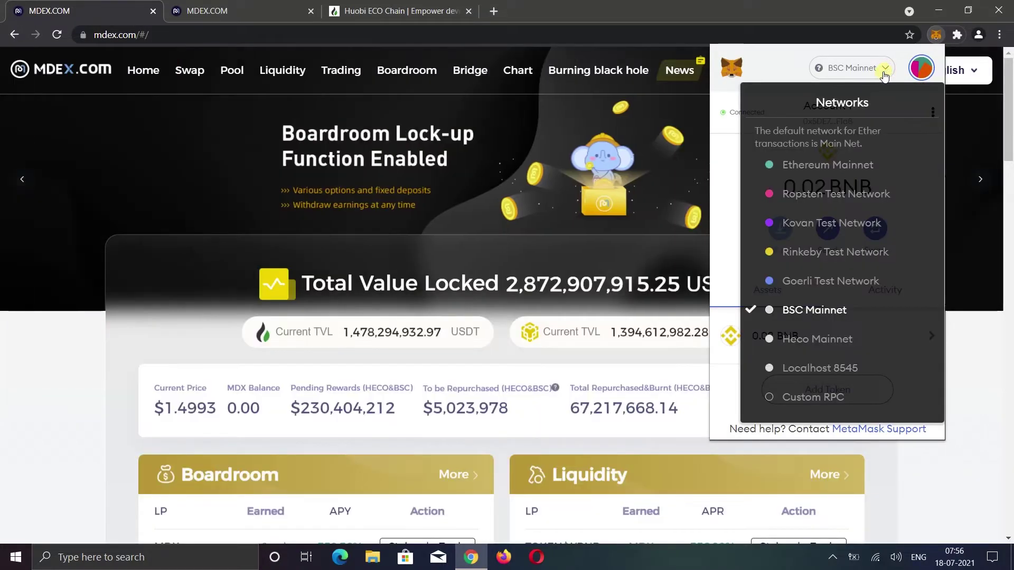
left_click(847, 397)
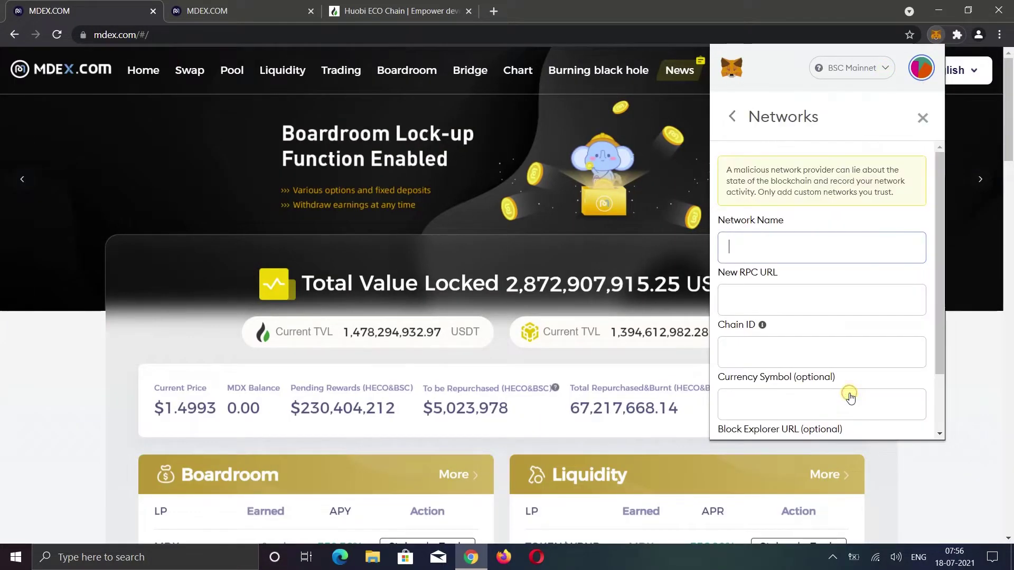
scroll(850, 398, "down", 2)
scroll(850, 397, "down", 1)
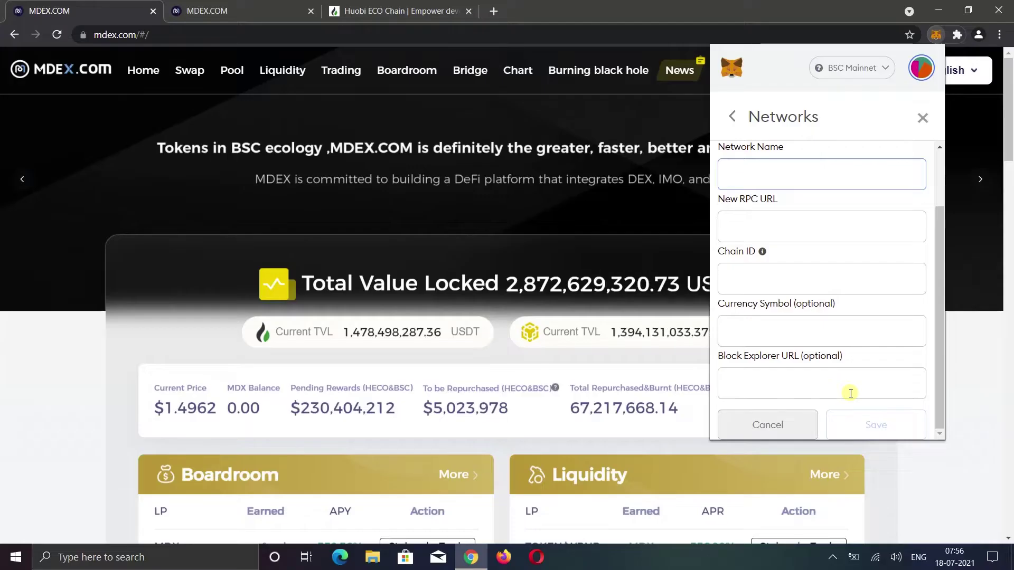
left_click(923, 118)
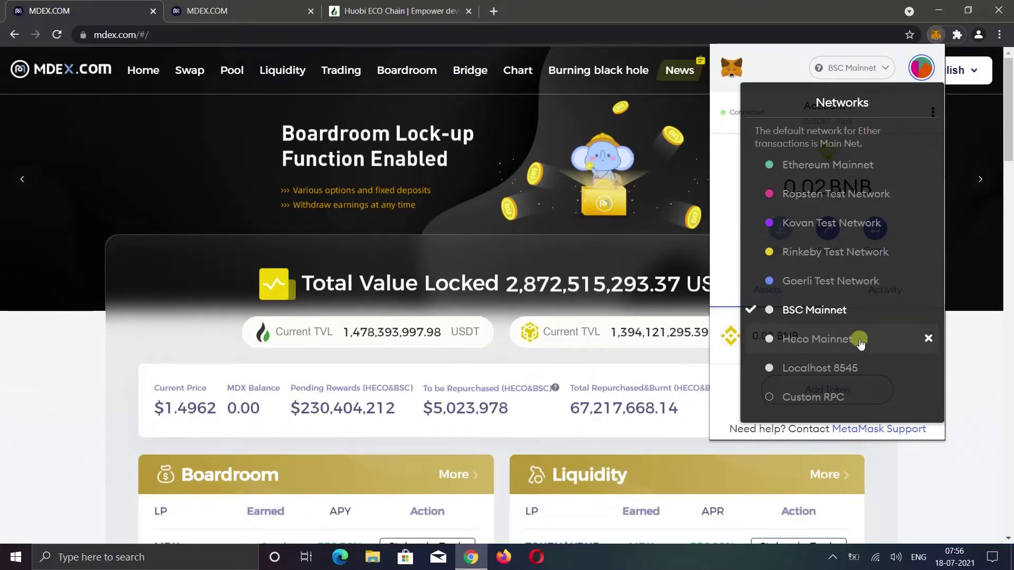
- Switch MetaMask from BSC Mainnet to Heco Mainnet, which holds 1.8787 HT
left_click(861, 337)
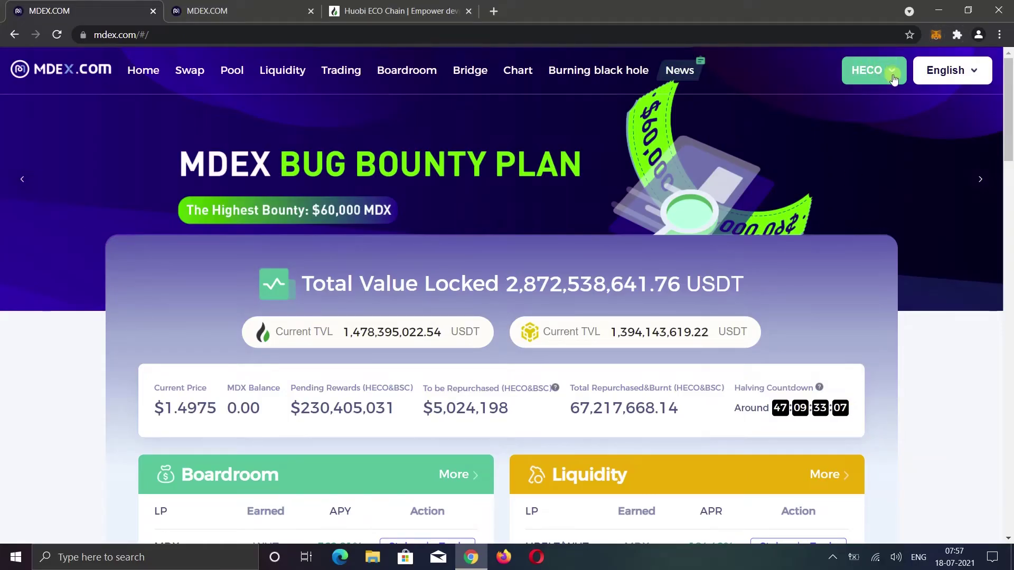
- Check MDEX's network choices, then browse the Trading rewards LP table with 524,659.08 MDX pool rewards
left_click(893, 77)
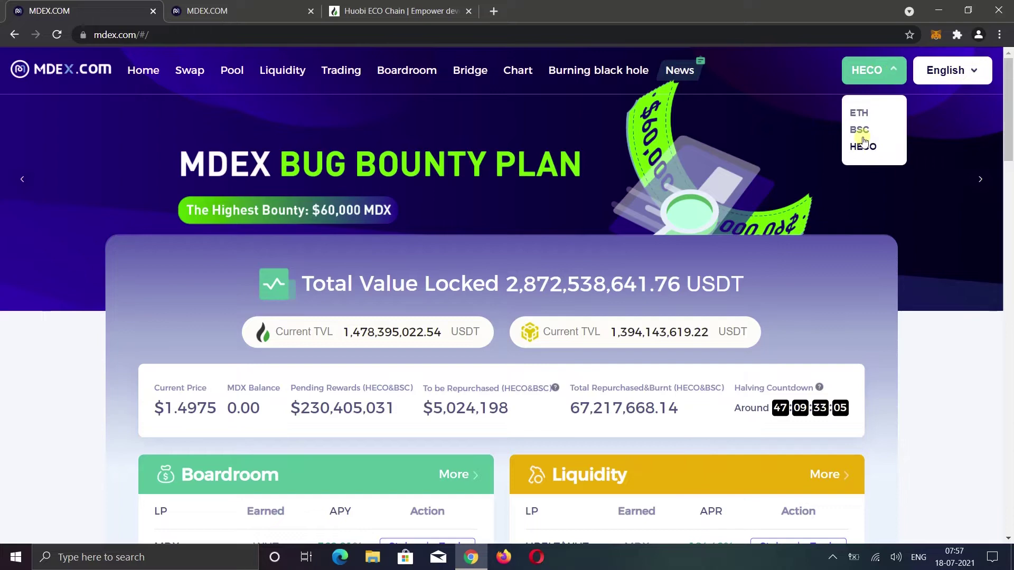
left_click(892, 77)
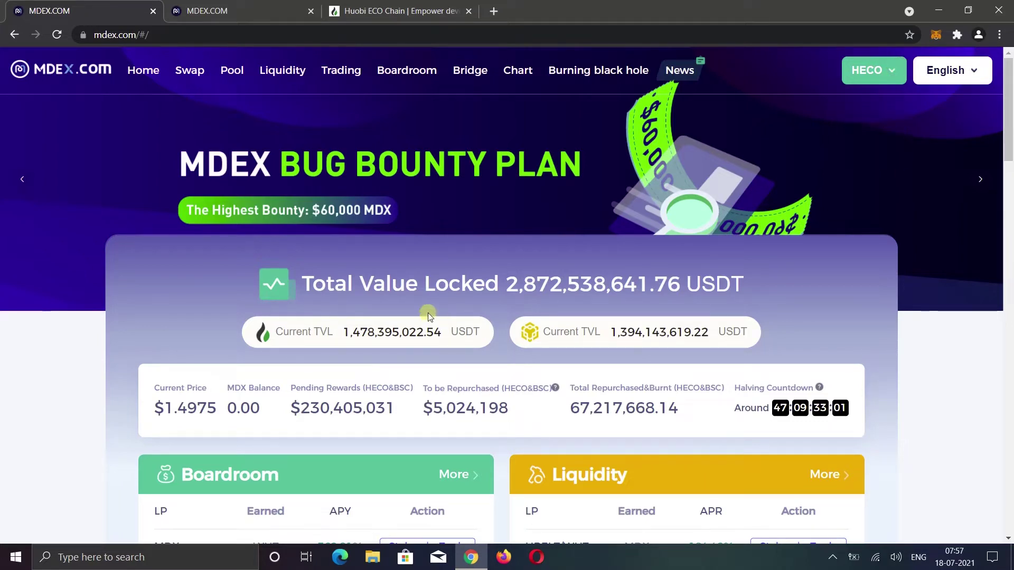
left_click(343, 75)
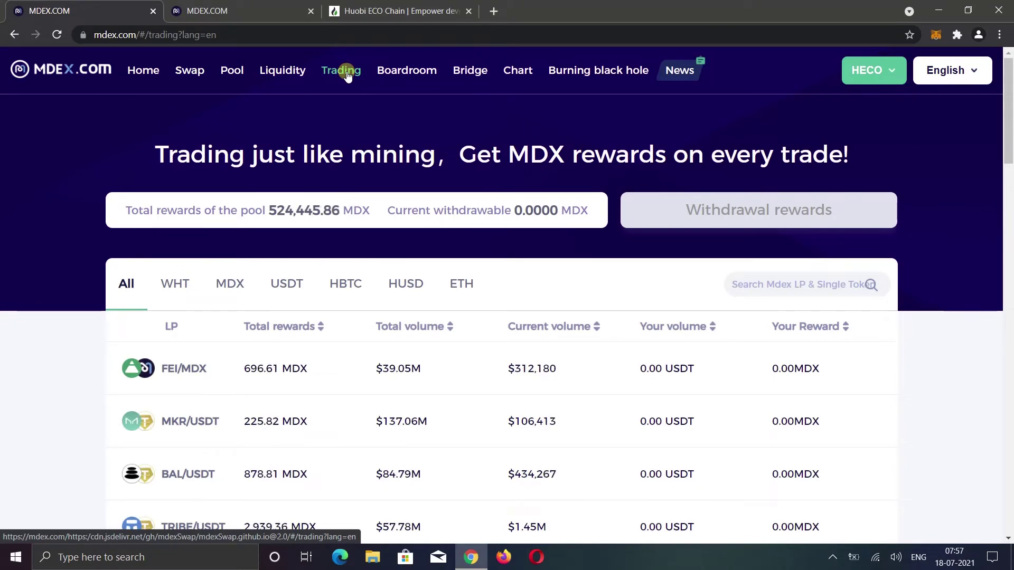
scroll(611, 346, "down", 4)
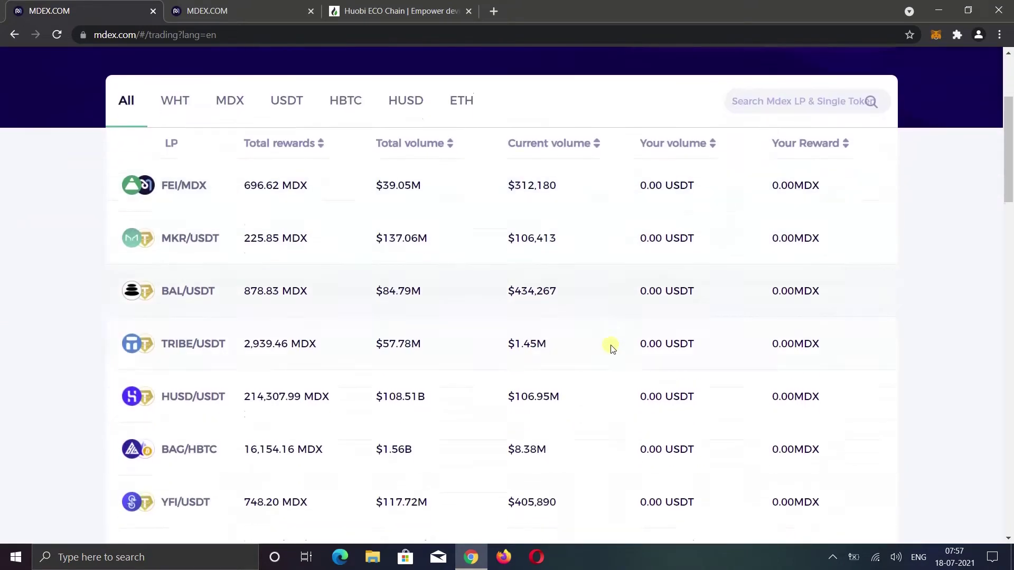
scroll(611, 348, "down", 1)
scroll(611, 349, "down", 6)
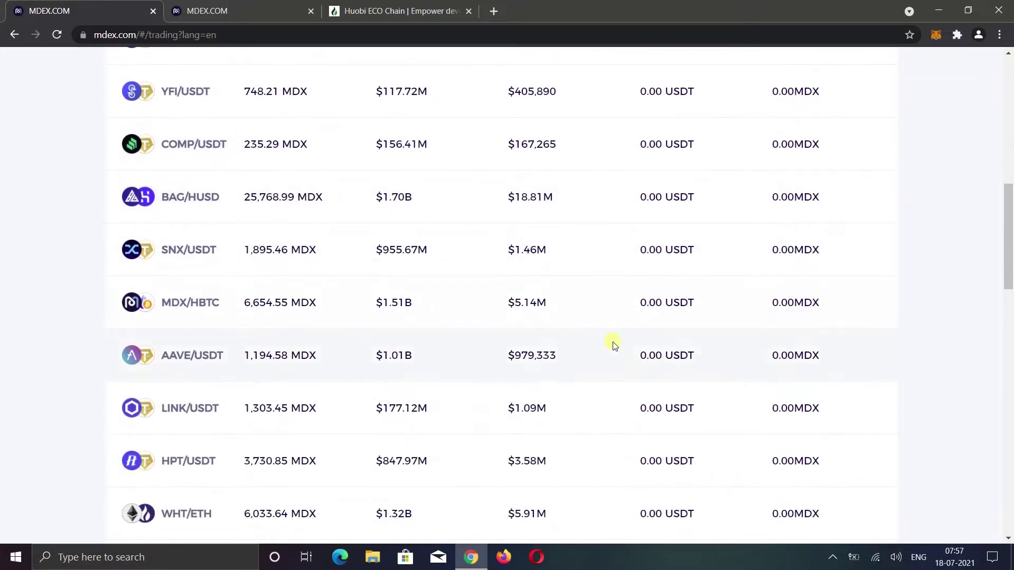
scroll(614, 346, "up", 5)
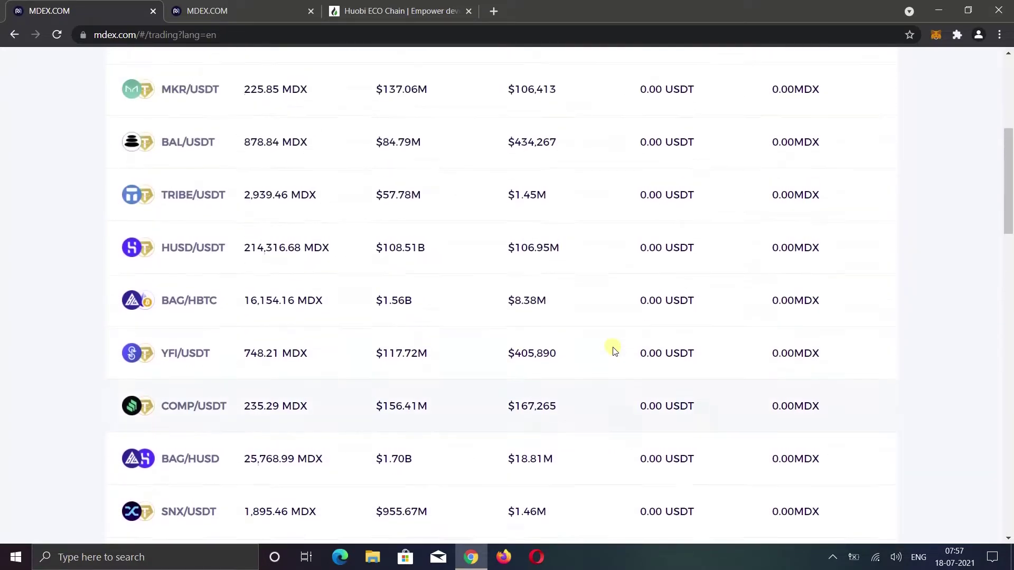
scroll(614, 352, "up", 3)
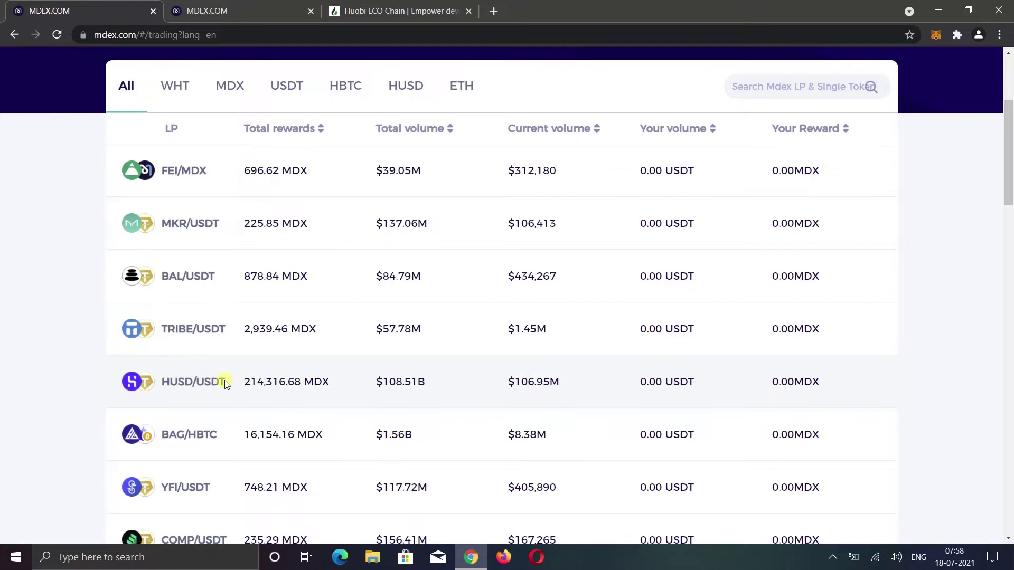
scroll(385, 400, "up", 3)
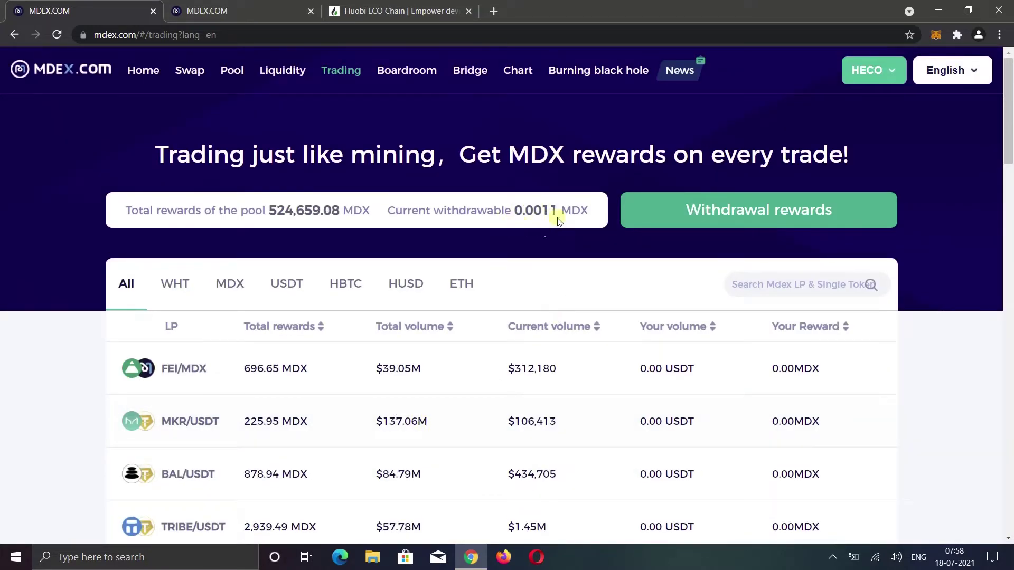
- On the Swap page, choose MDX as the received token with an amount of 1
left_click(189, 76)
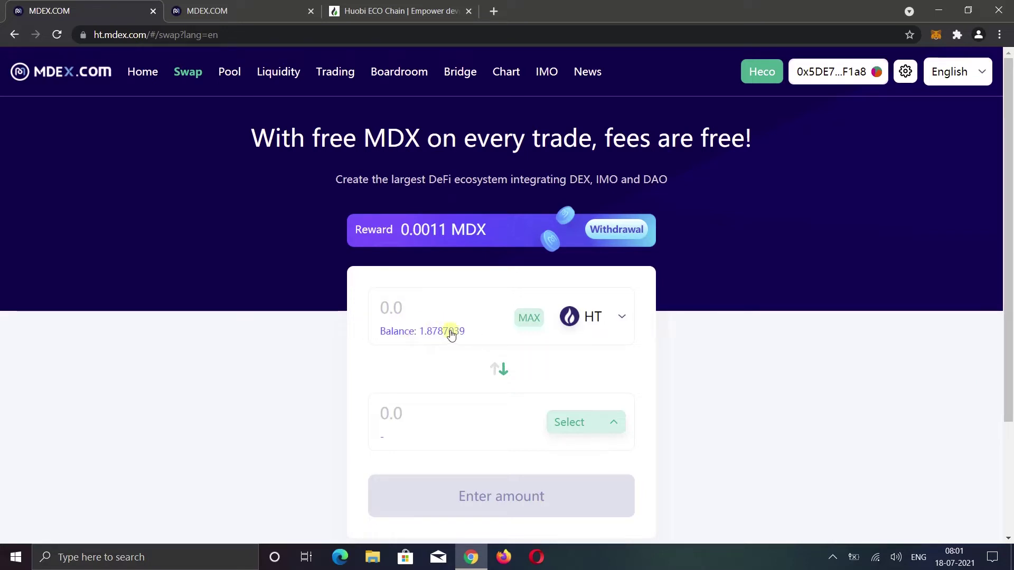
left_click(593, 426)
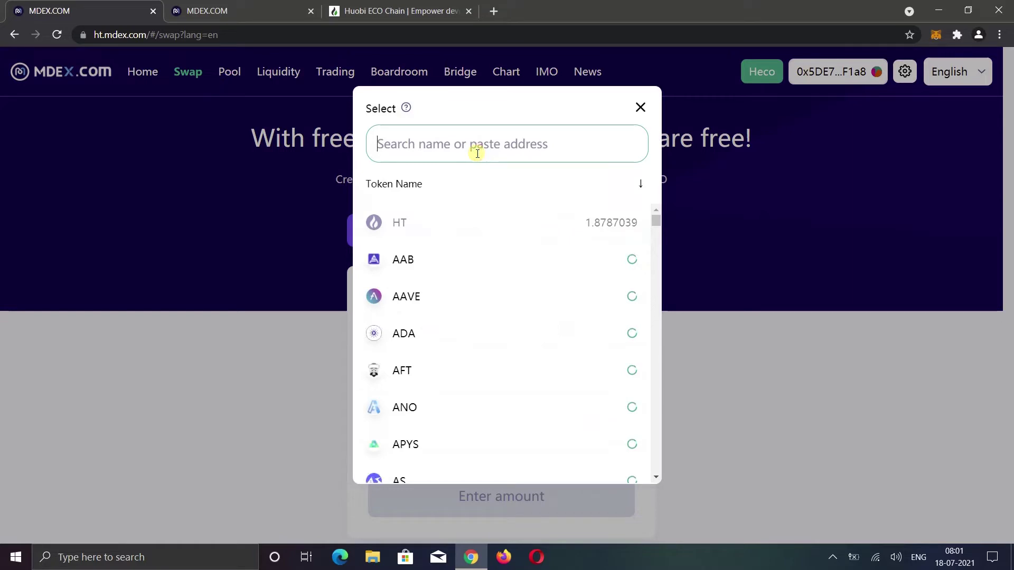
type("MD")
left_click(481, 224)
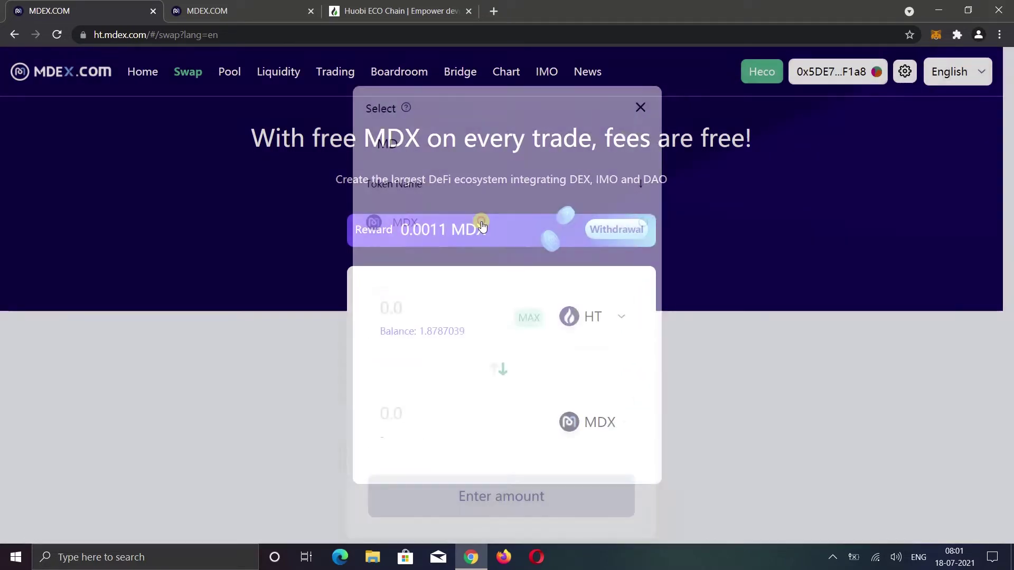
left_click(412, 404)
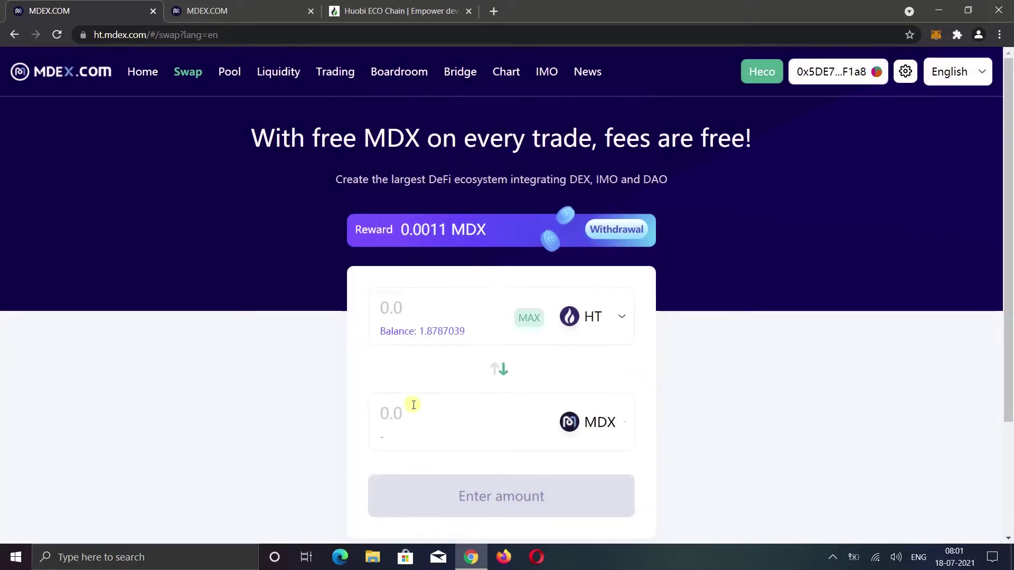
type("1")
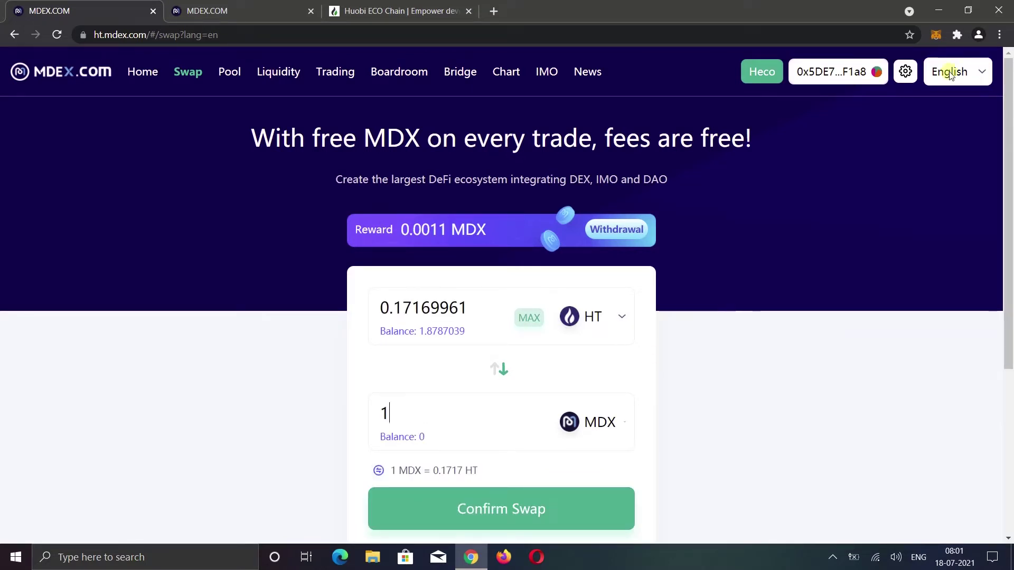
- Review the transaction settings showing 0.5% slippage, then close them
left_click(906, 72)
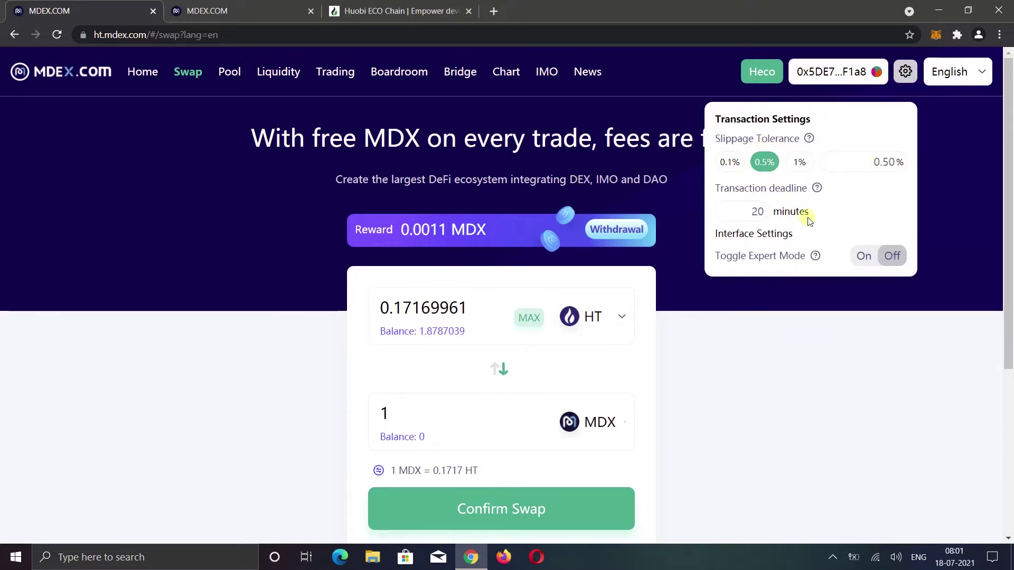
left_click(823, 395)
scroll(777, 357, "down", 1)
scroll(777, 357, "down", 3)
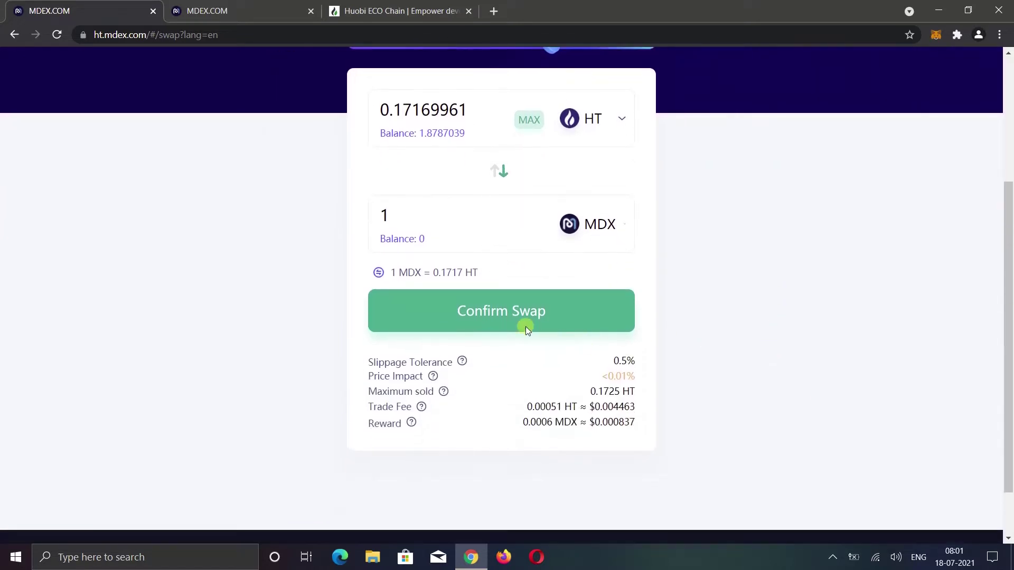
- Confirm the swap of 0.17169961 HT for 1 MDX and approve it in MetaMask
left_click(506, 317)
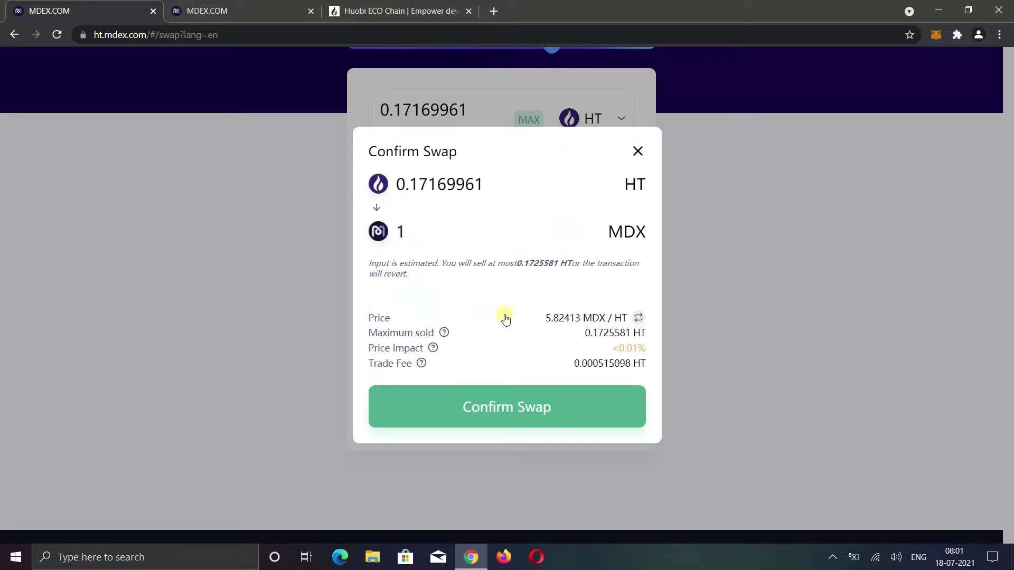
left_click(505, 405)
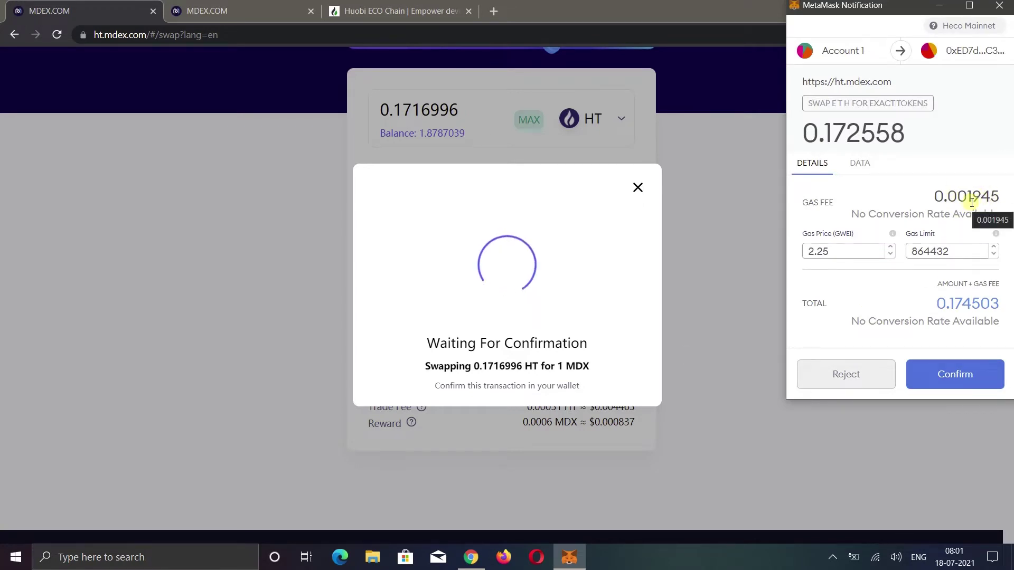
left_click(955, 375)
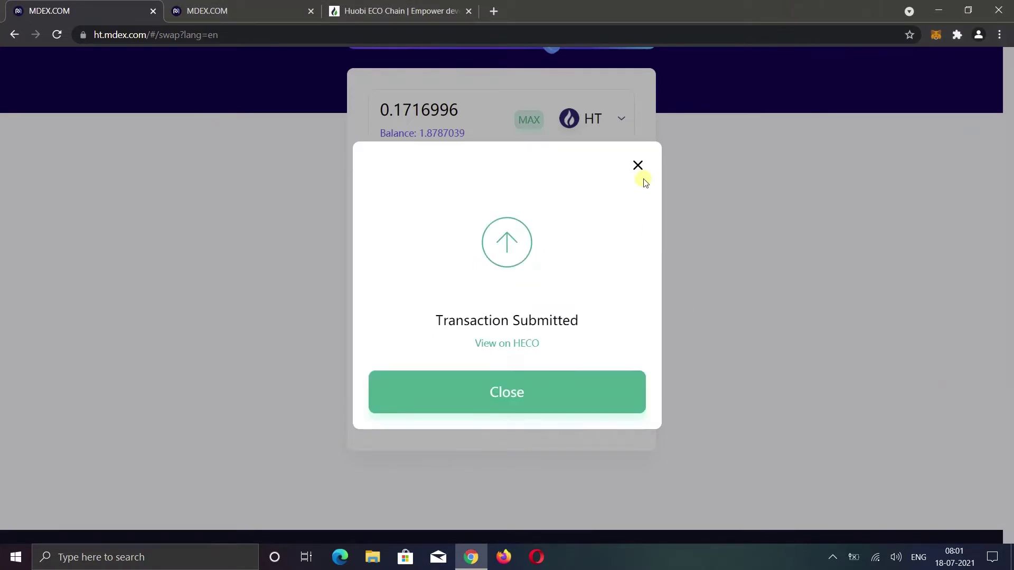
left_click(638, 165)
scroll(642, 288, "up", 3)
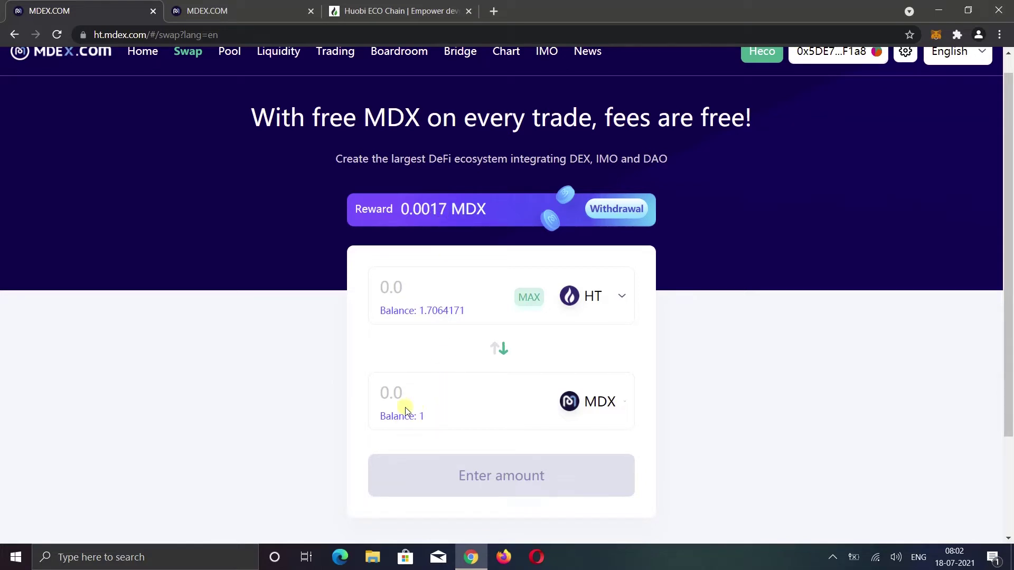
scroll(415, 426, "up", 1)
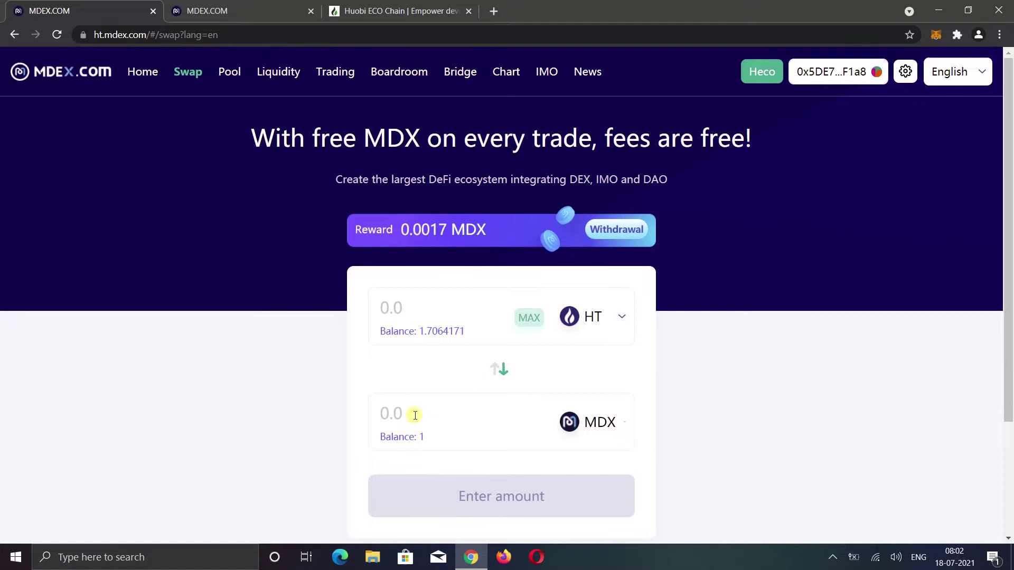
- Start Add Liquidity for the WHT/MDX pair, maxing MDX to pair 1 MDX with 0.17115484 WHT
left_click(226, 74)
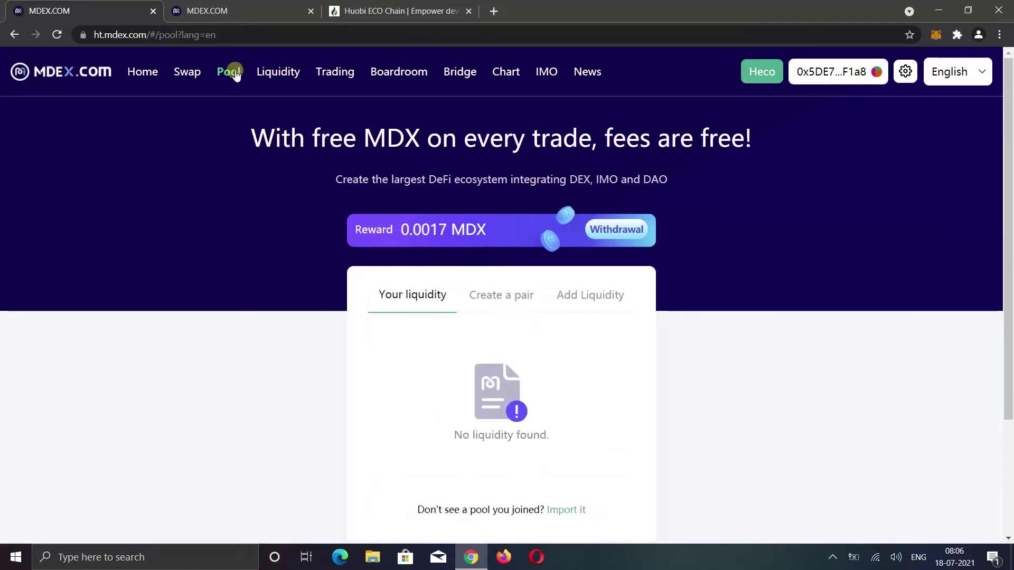
scroll(604, 309, "down", 1)
left_click(600, 237)
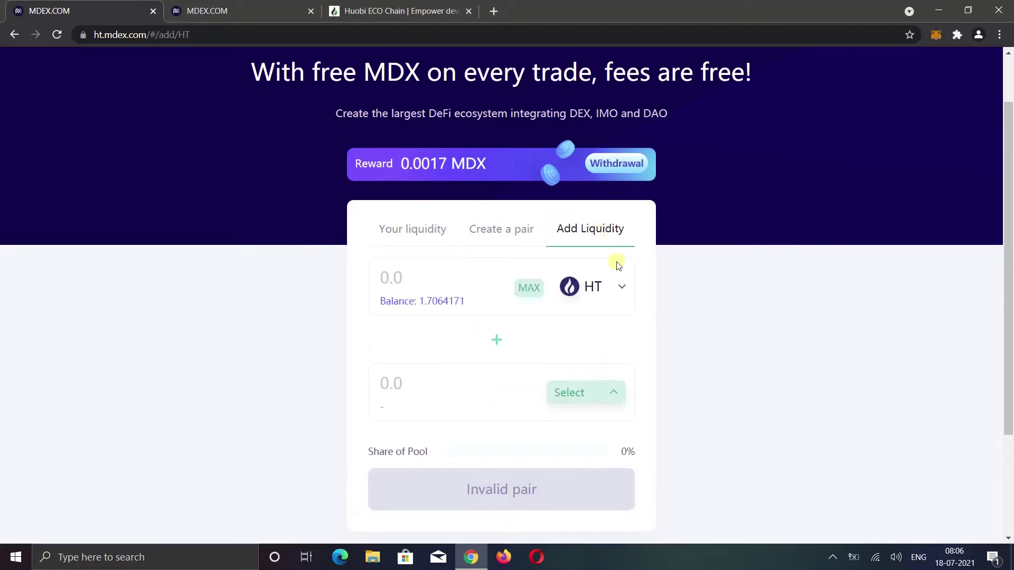
left_click(605, 284)
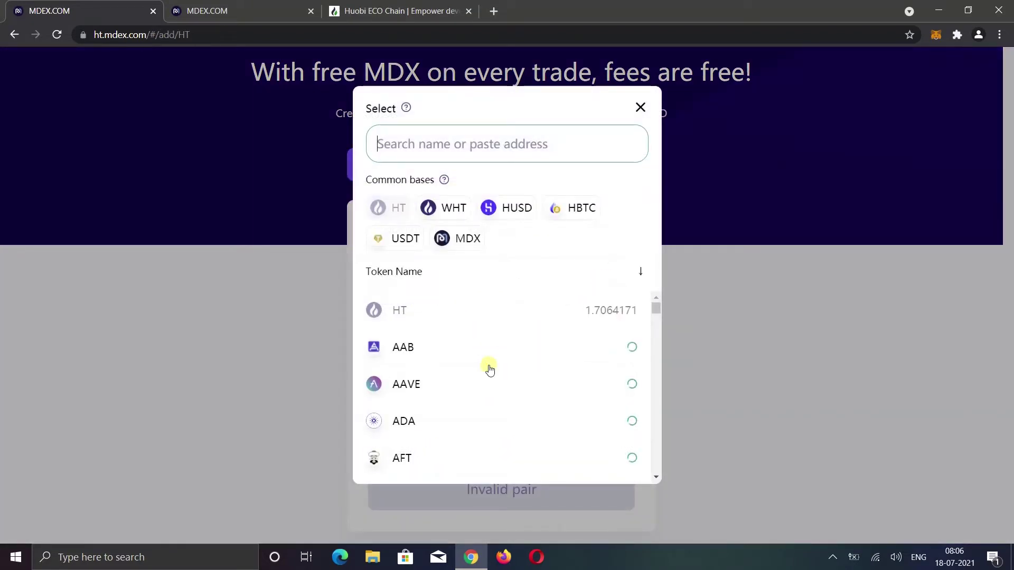
left_click(444, 208)
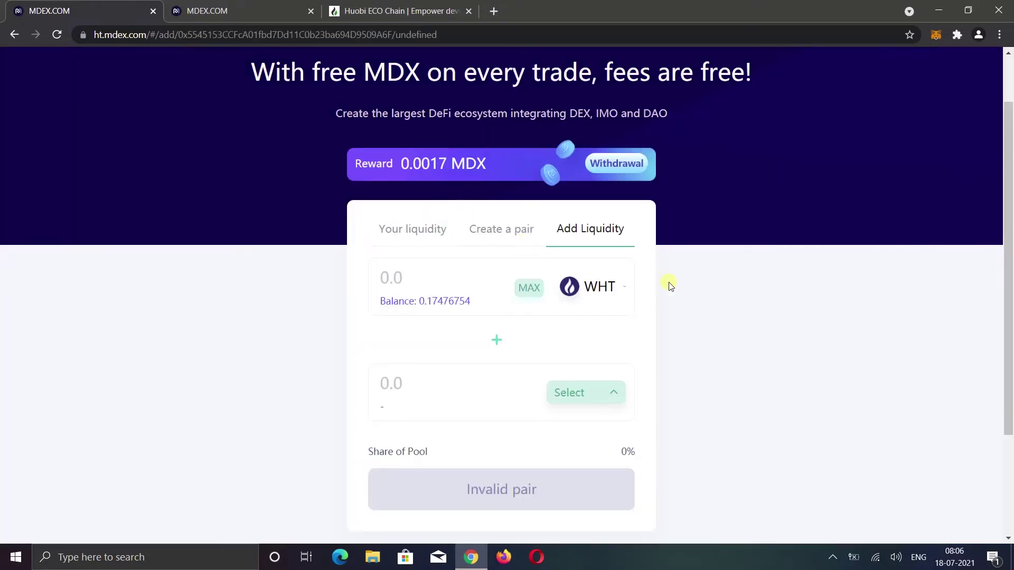
left_click(600, 391)
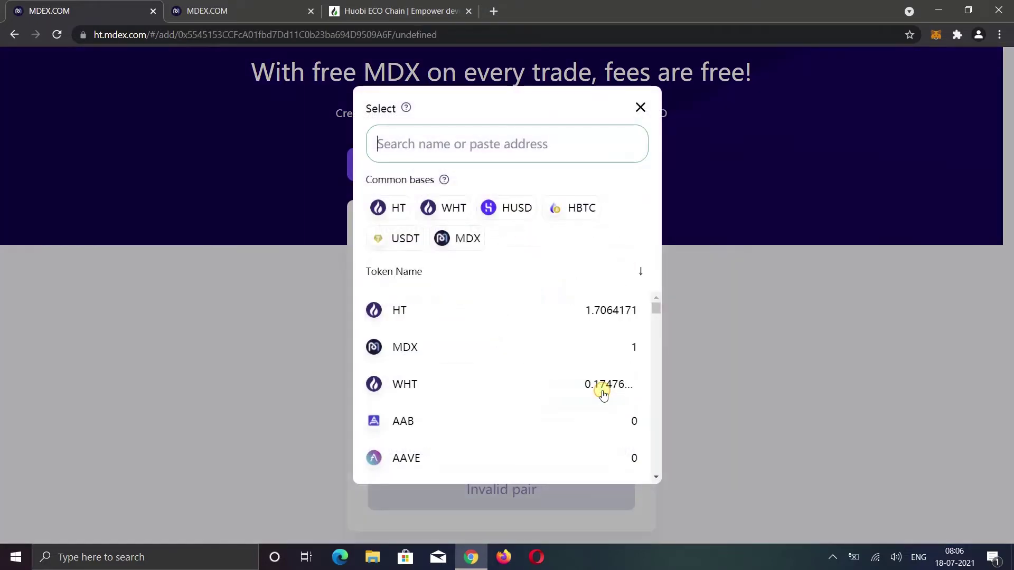
left_click(464, 237)
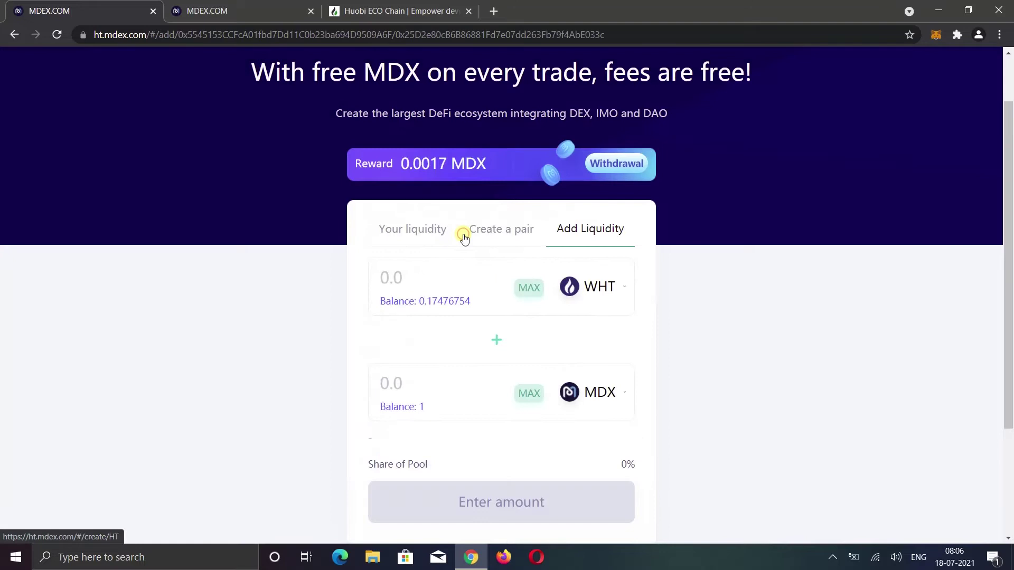
left_click(529, 393)
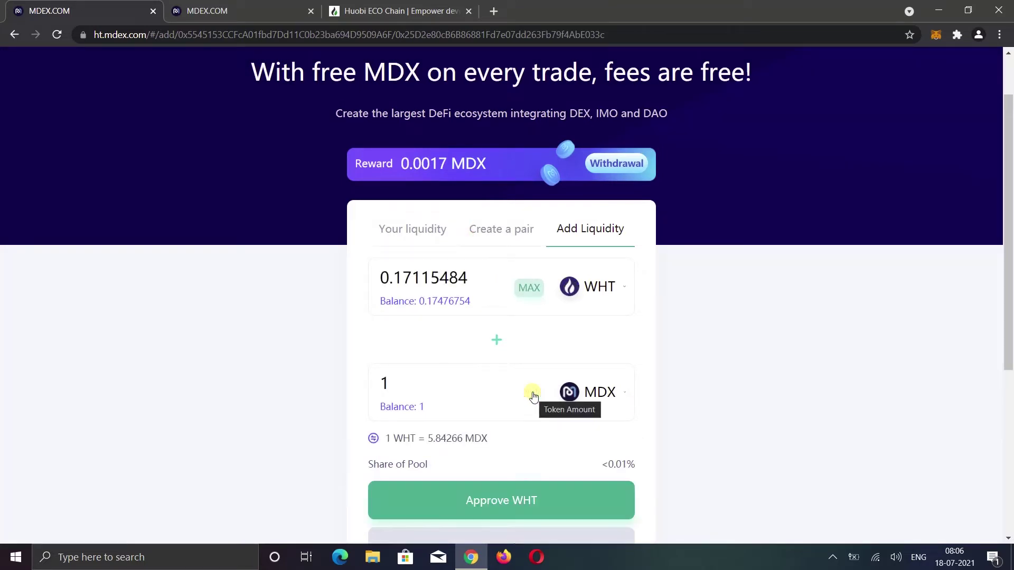
scroll(532, 396, "down", 1)
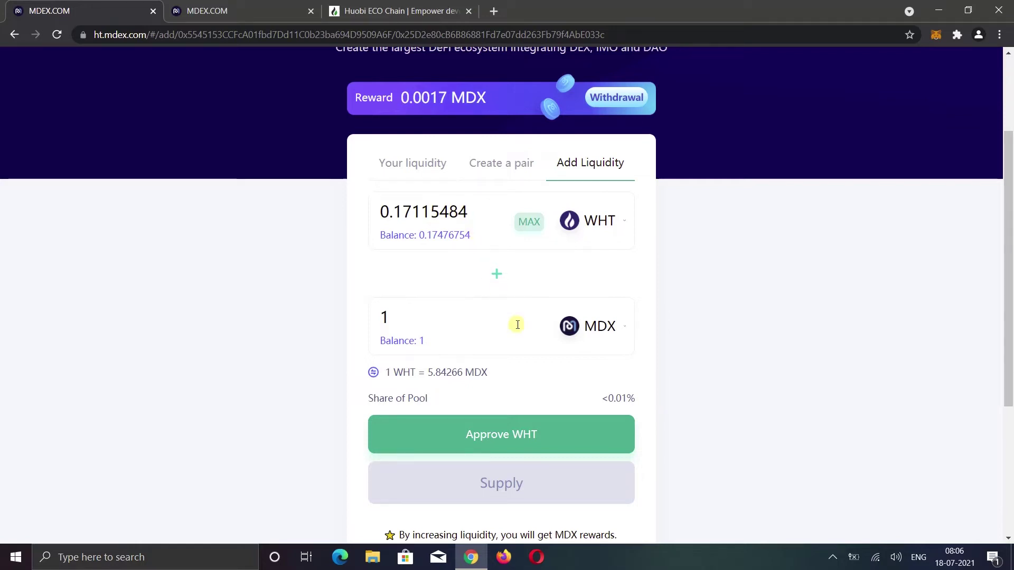
- Approve MDEX to spend WHT and confirm the approval in MetaMask
left_click(511, 437)
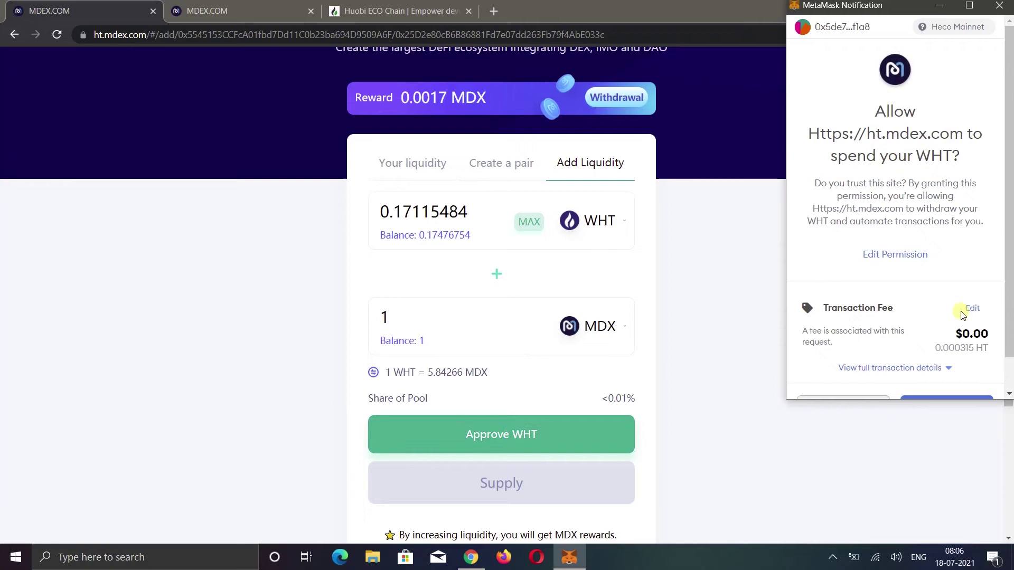
scroll(969, 312, "down", 1)
left_click(961, 374)
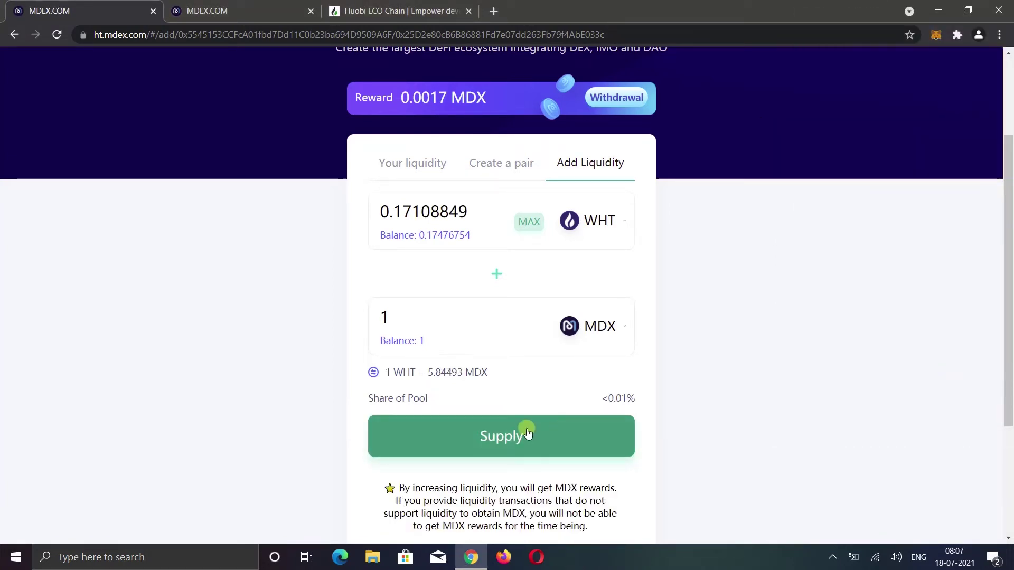
- Supply 0.17108849 WHT and 1 MDX, signing in MetaMask for about 0.41345399 pool tokens
left_click(497, 444)
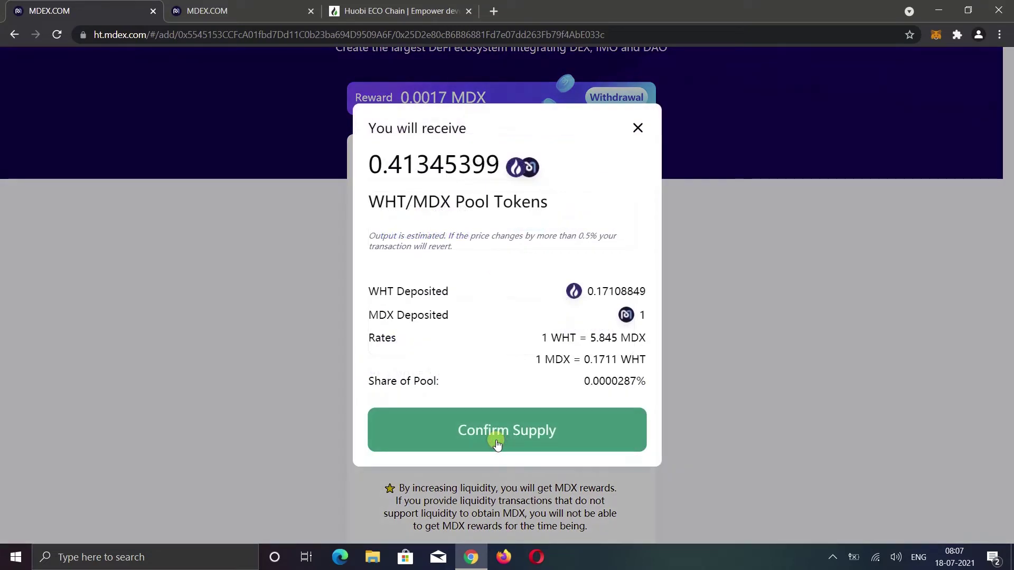
left_click(499, 443)
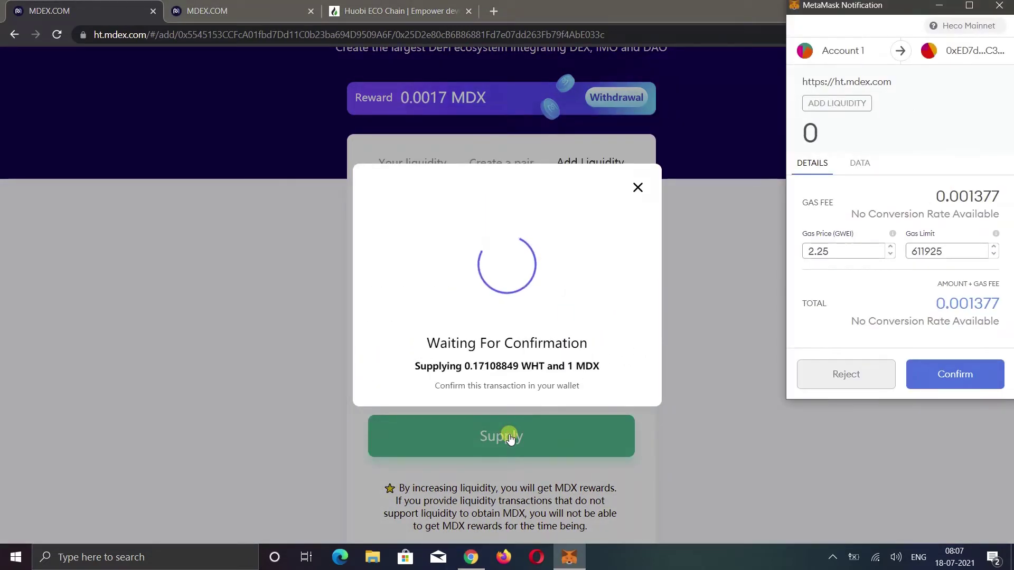
left_click(951, 386)
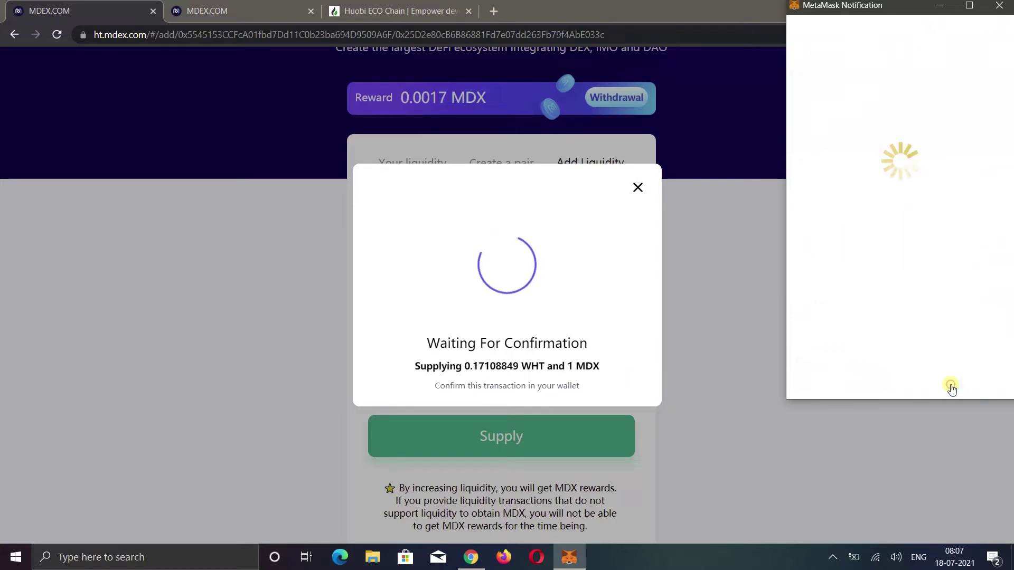
left_click(507, 399)
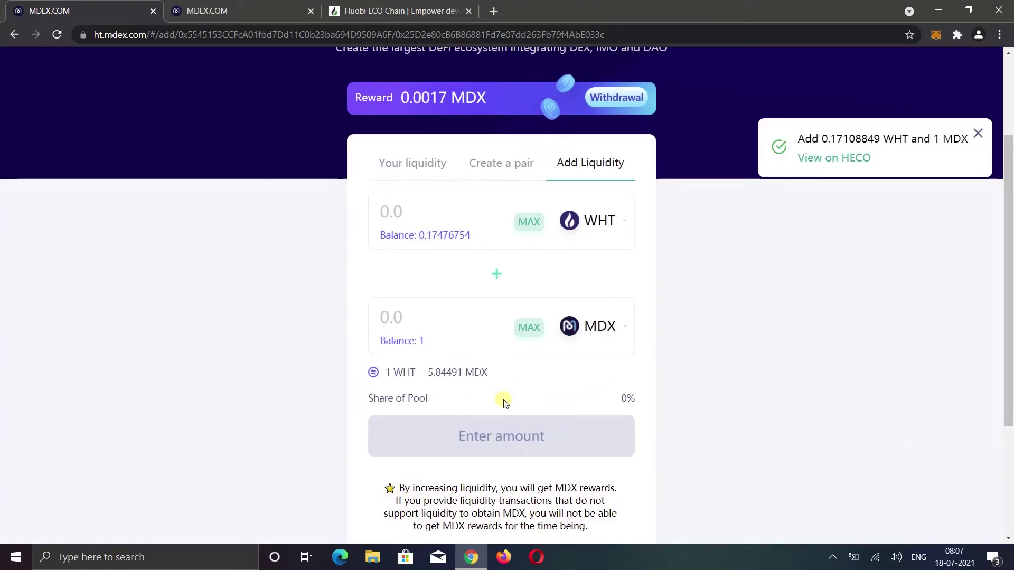
- Open Your liquidity and expand the MDX/HT row showing 0.41345349 pool tokens
left_click(417, 169)
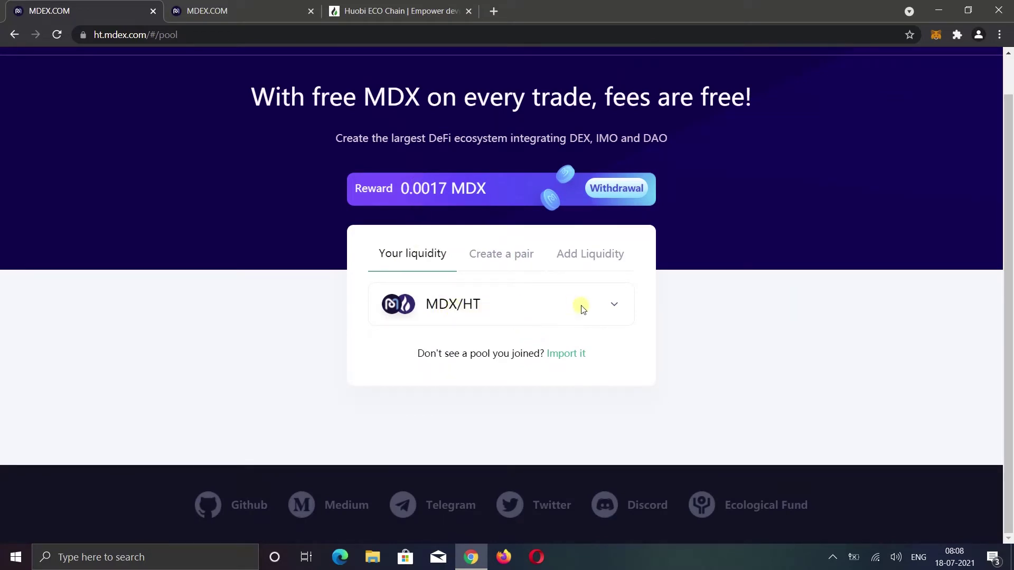
left_click(614, 308)
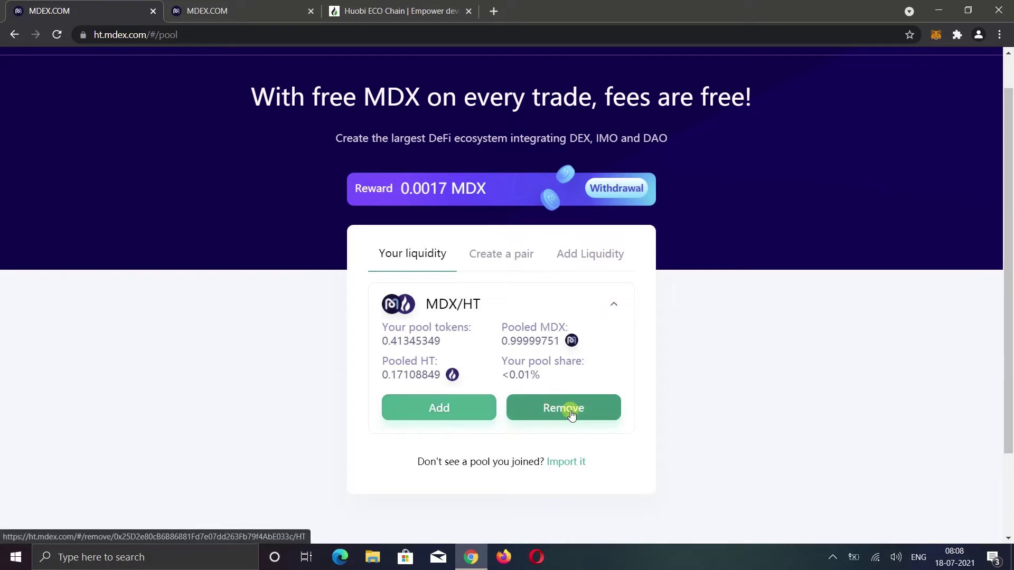
left_click(612, 308)
scroll(612, 314, "up", 2)
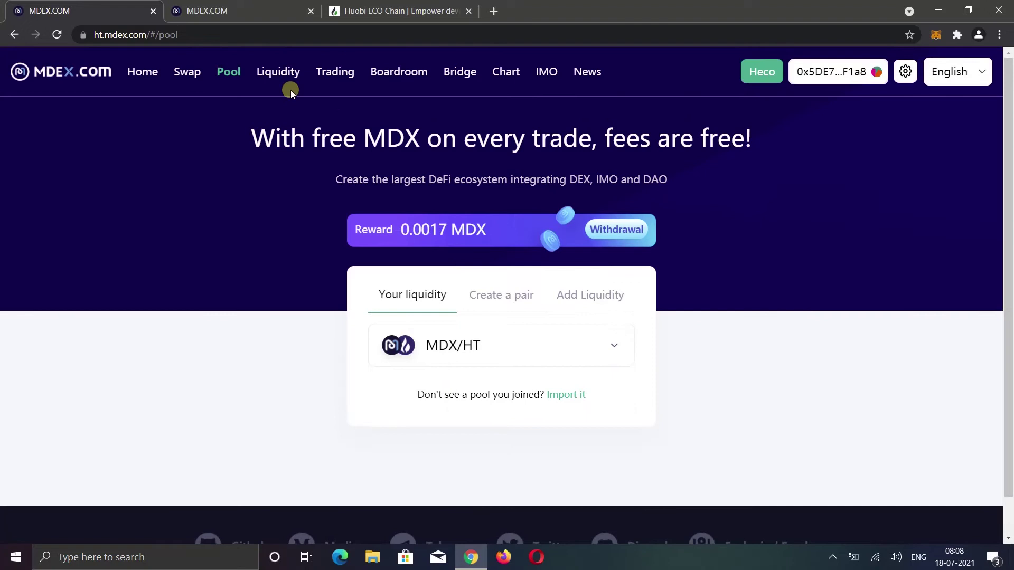
- Browse the Single and LP farms, filter by MDX, and open staking for MDX/WHT
left_click(284, 74)
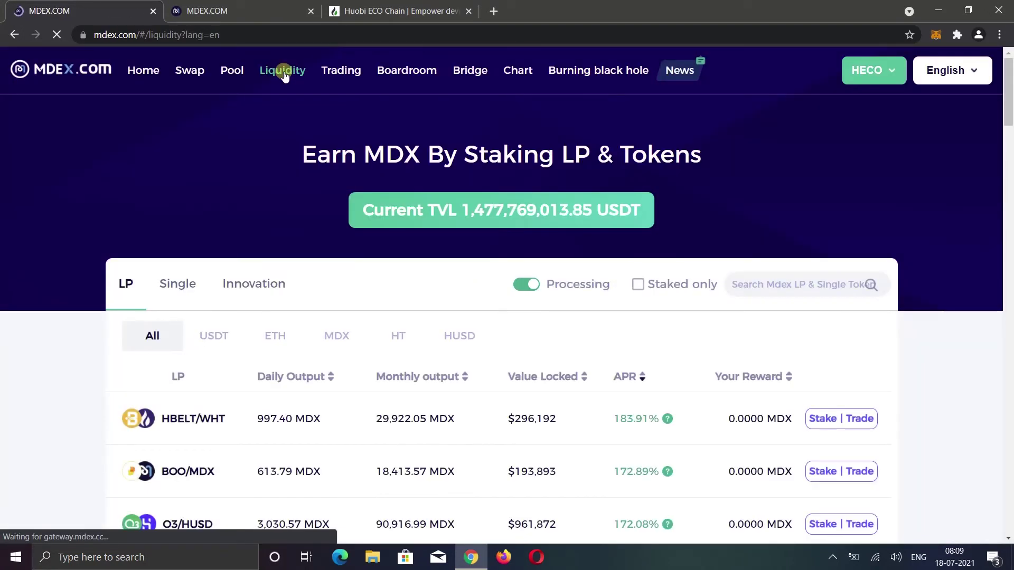
scroll(280, 77, "down", 2)
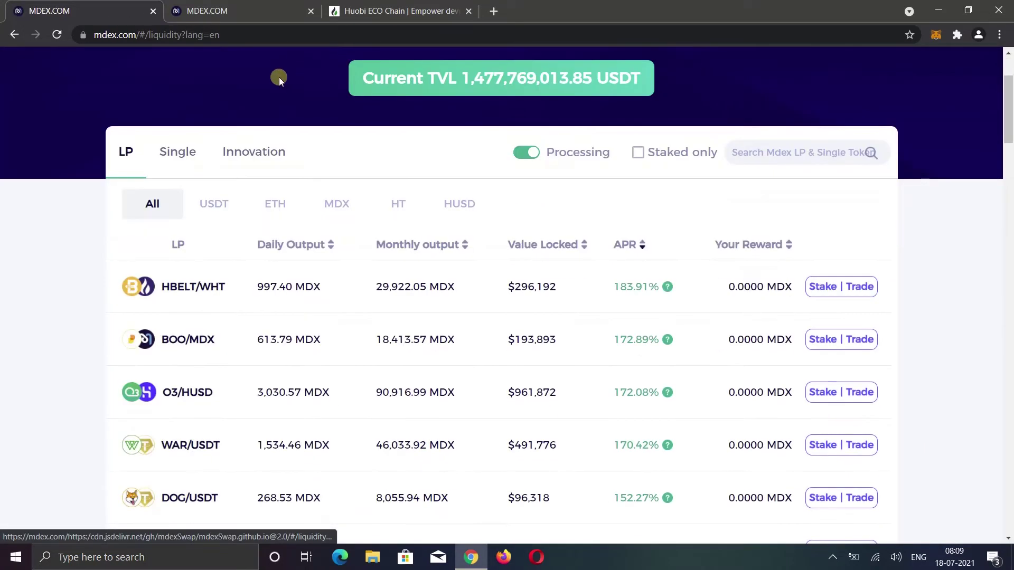
left_click(180, 155)
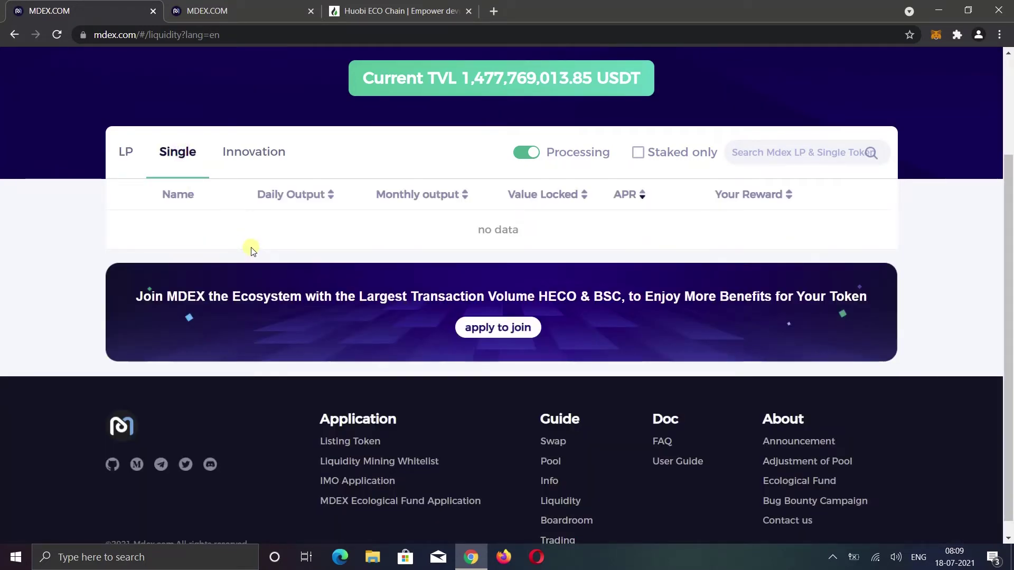
left_click(131, 154)
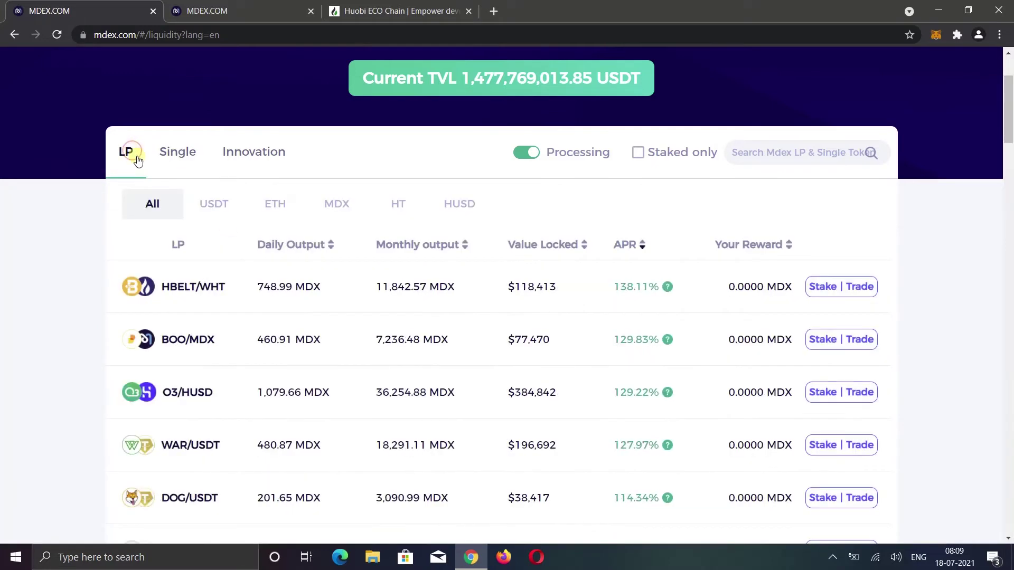
left_click(337, 206)
scroll(373, 295, "down", 3)
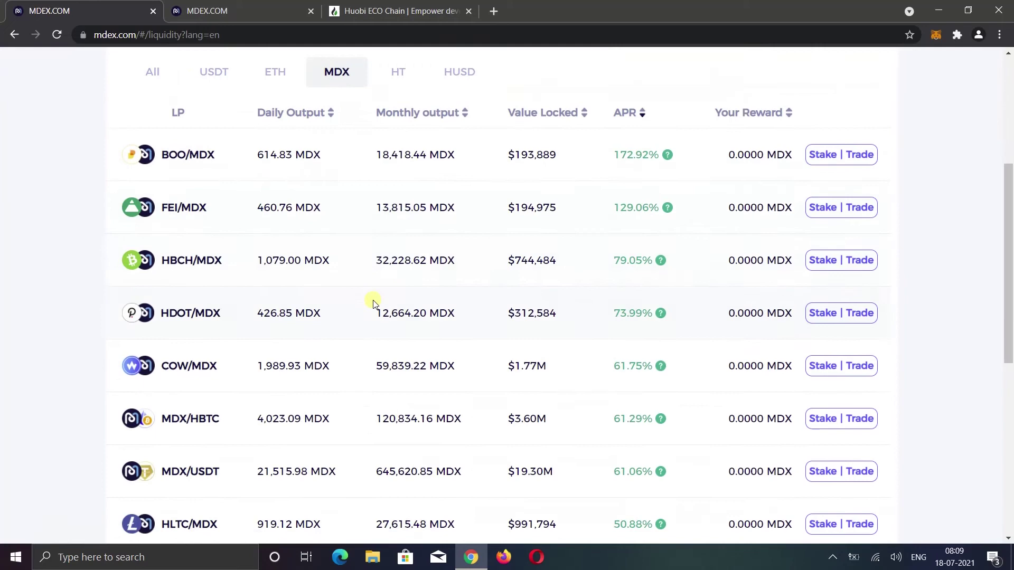
scroll(374, 304, "down", 5)
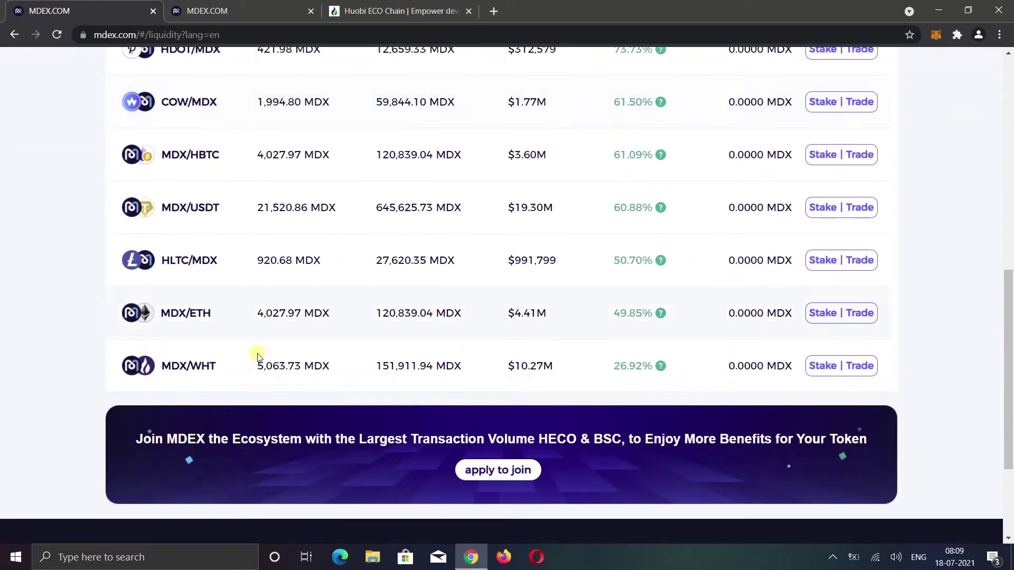
left_click(819, 367)
scroll(787, 313, "up", 1)
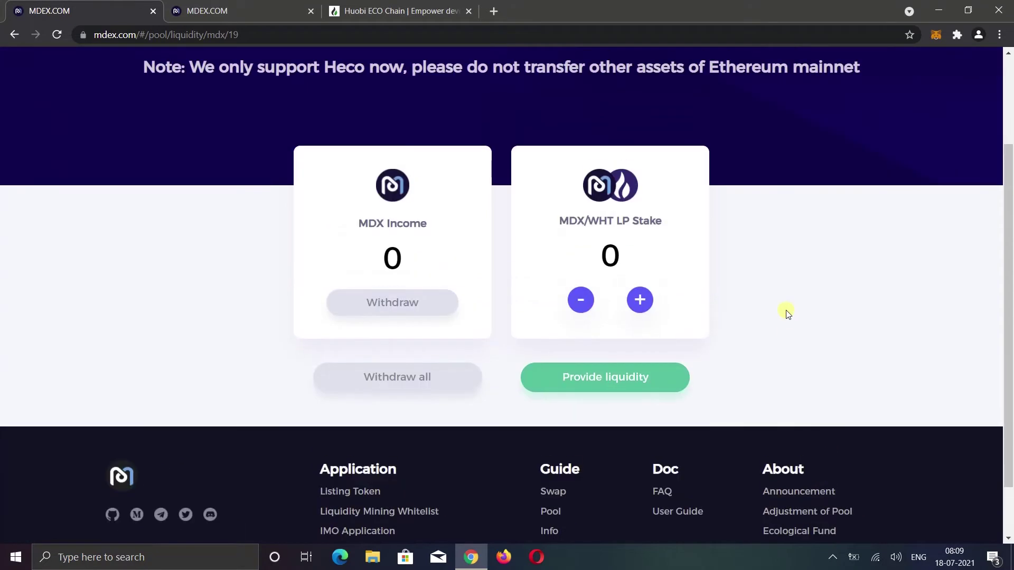
- Stake the full 0.4134 MDX/WHT LP balance and approve the deposit in MetaMask
left_click(640, 301)
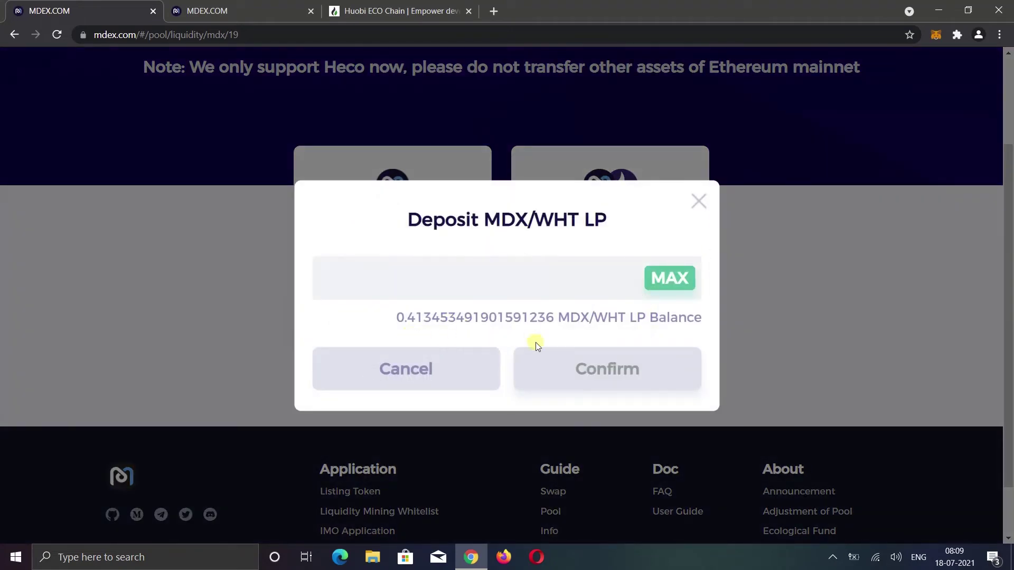
left_click(666, 284)
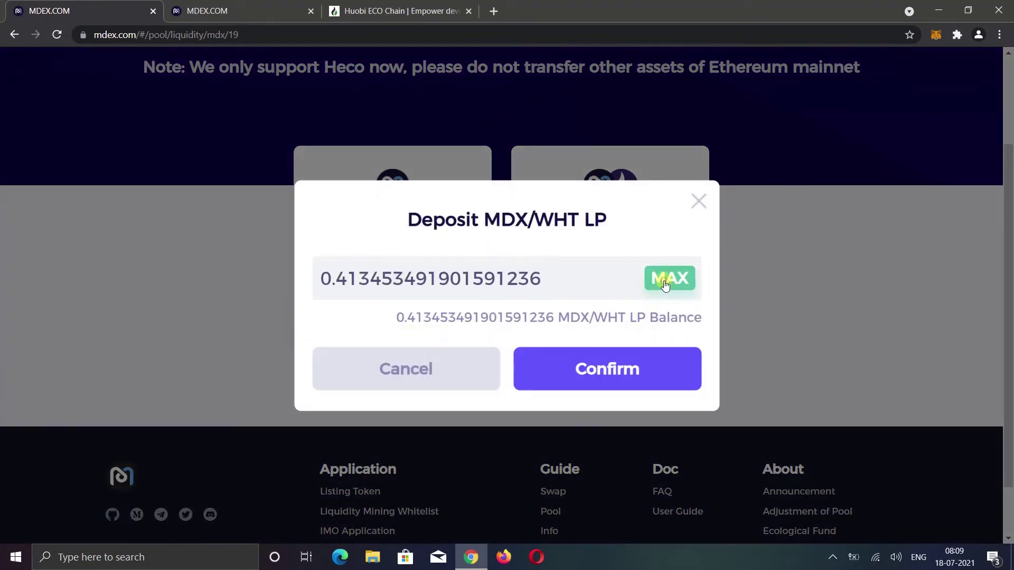
left_click(602, 379)
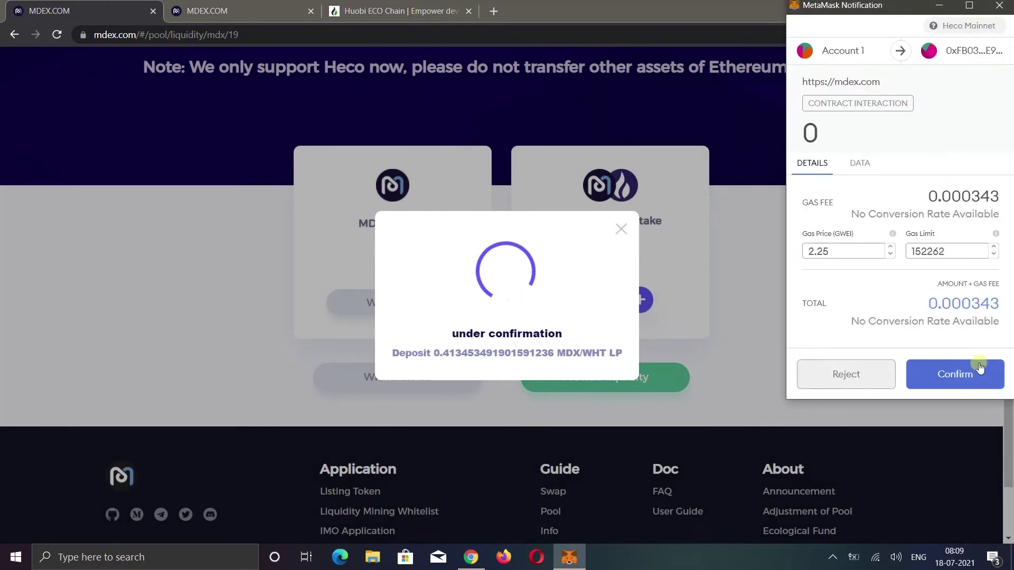
left_click(979, 368)
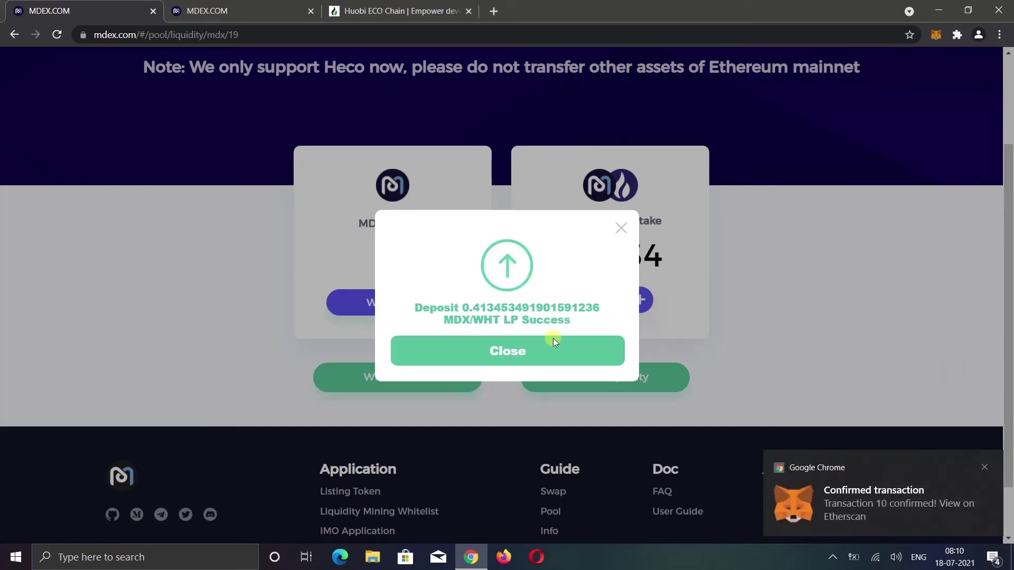
left_click(508, 350)
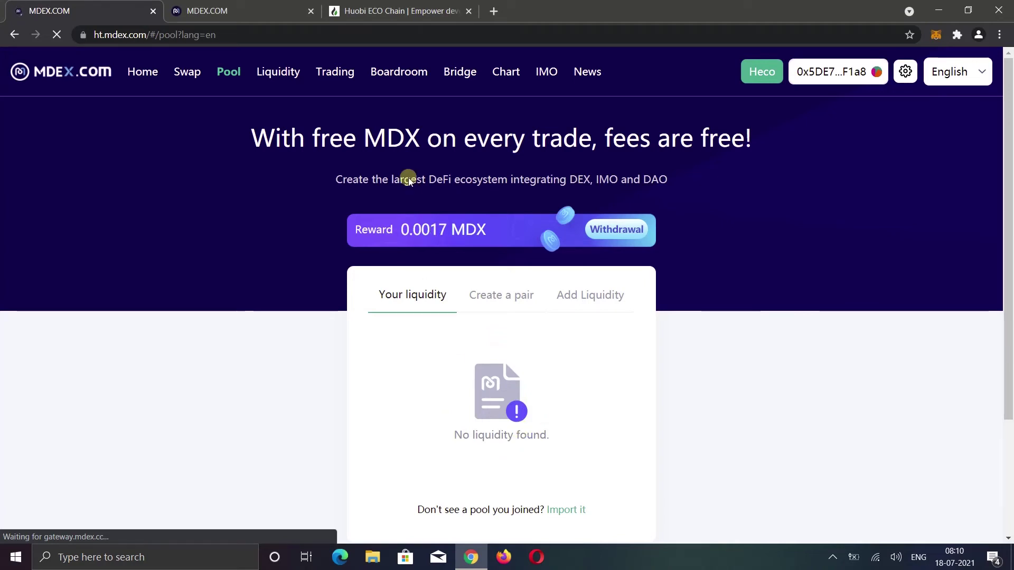
- Open the Boardroom and filter its staking pools to LP pools only
left_click(406, 72)
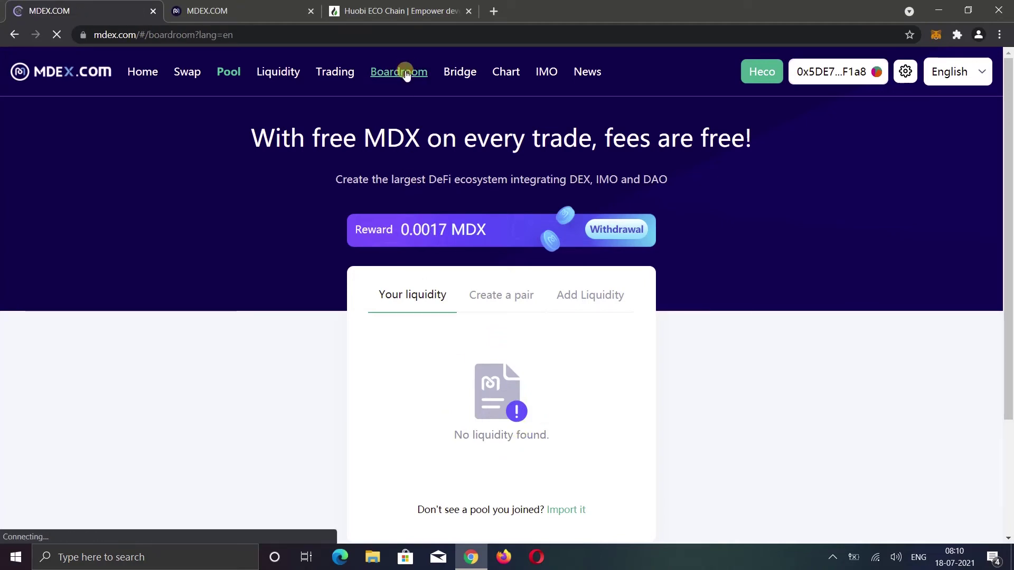
scroll(404, 79, "down", 5)
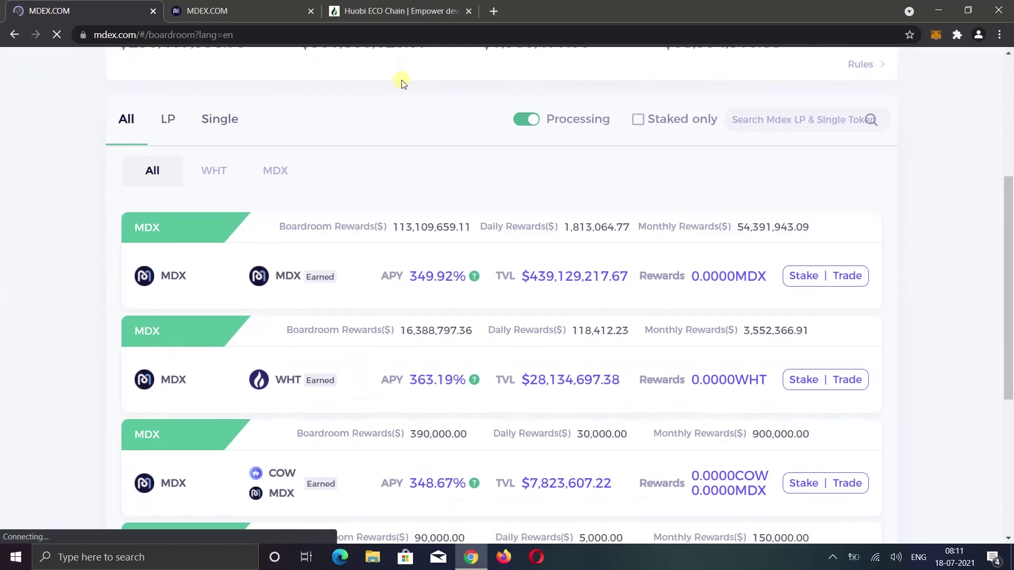
left_click(165, 126)
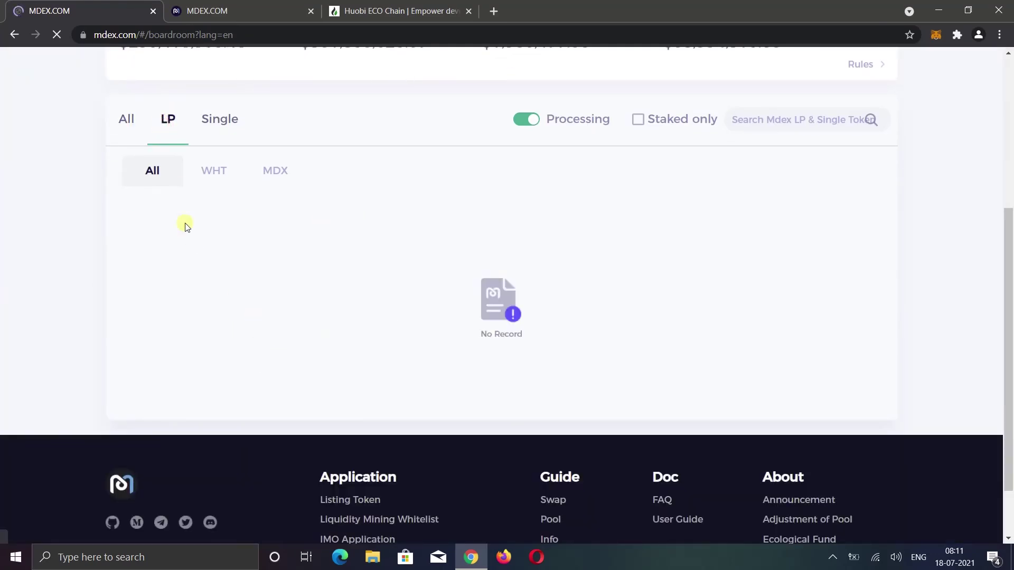
- Show all Boardroom pools again and open staking for the MDX pool (349.95% APY)
left_click(128, 123)
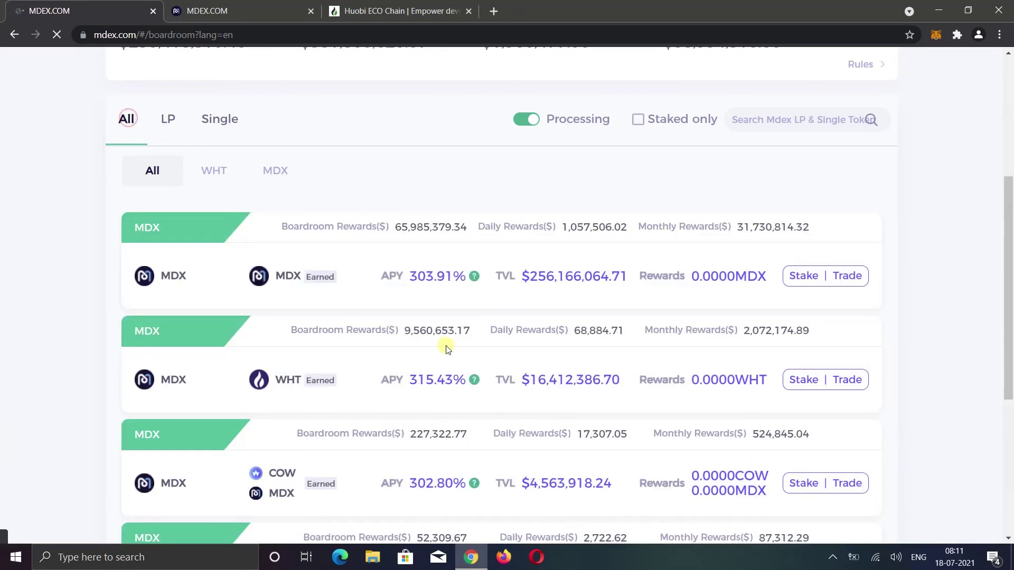
scroll(446, 347, "down", 2)
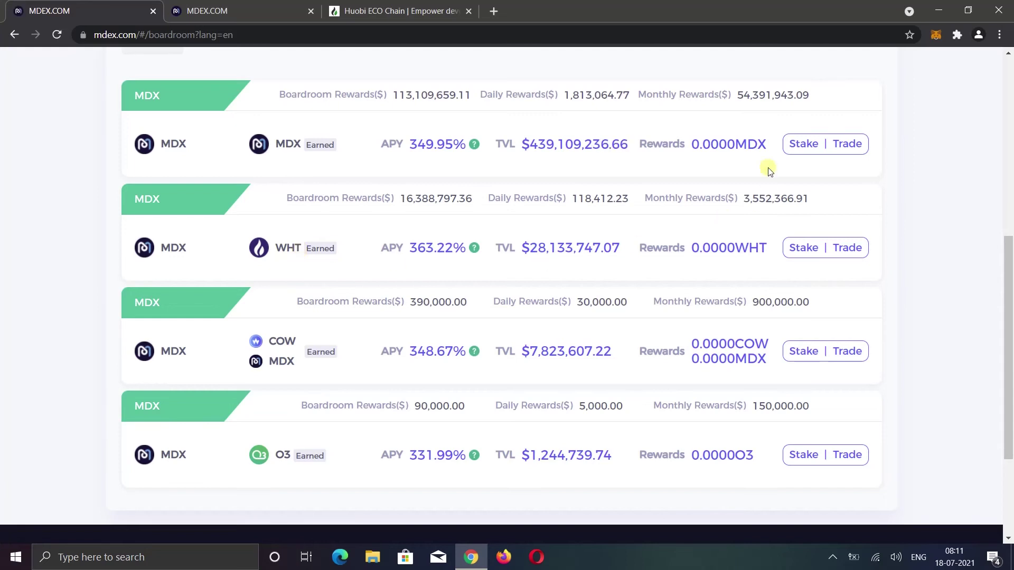
left_click(800, 149)
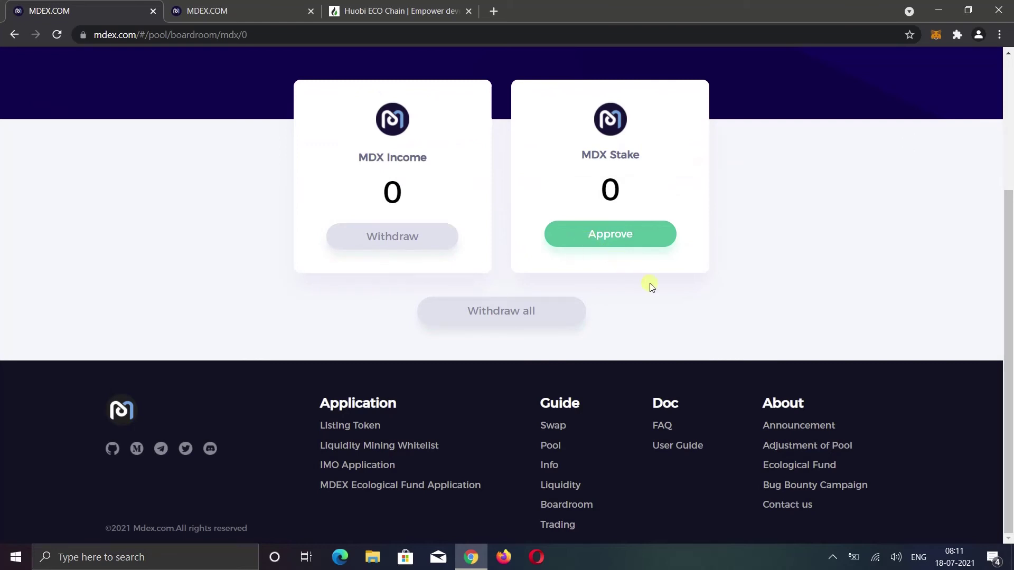
scroll(651, 287, "up", 4)
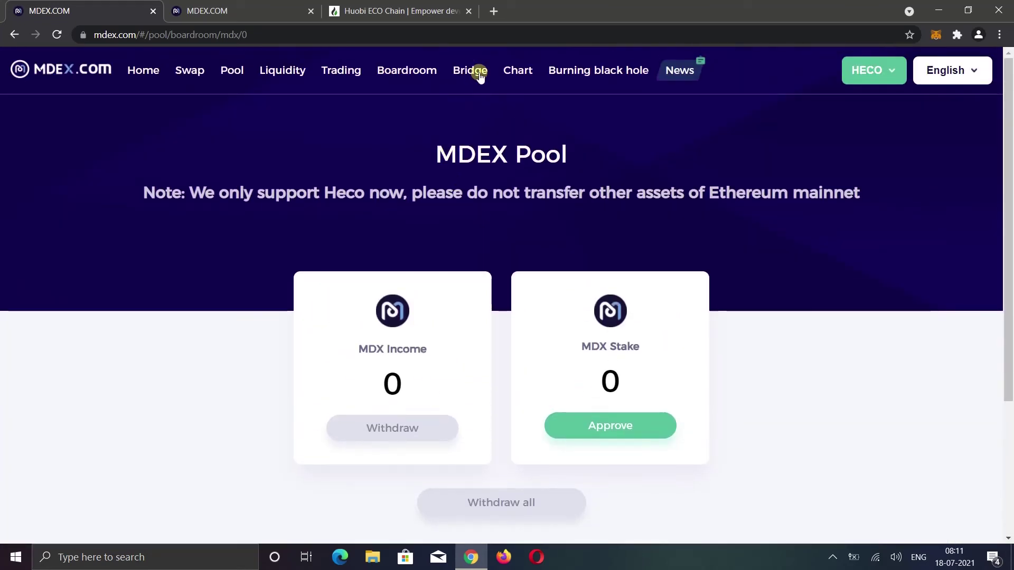
left_click(481, 76)
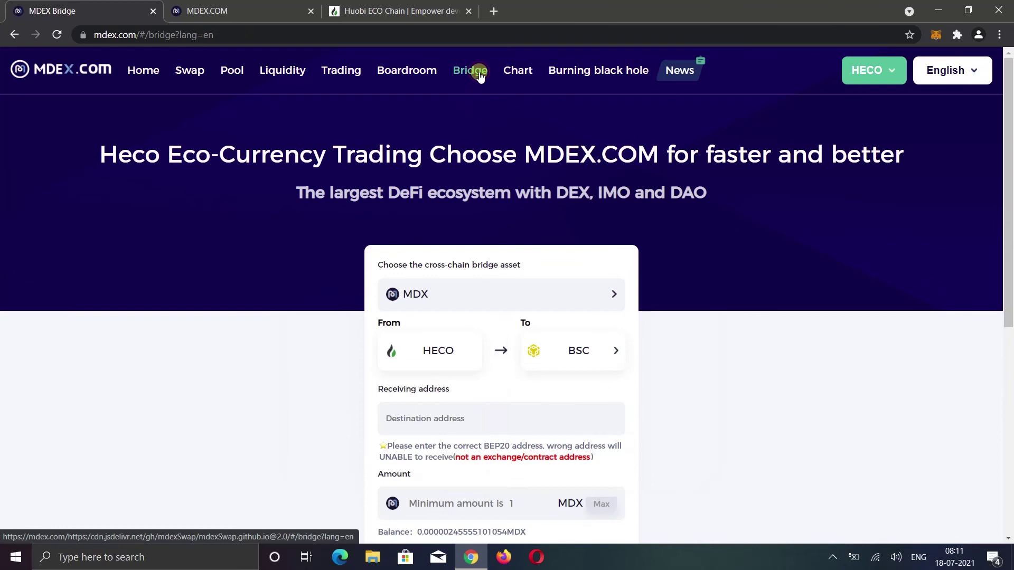
scroll(675, 303, "down", 3)
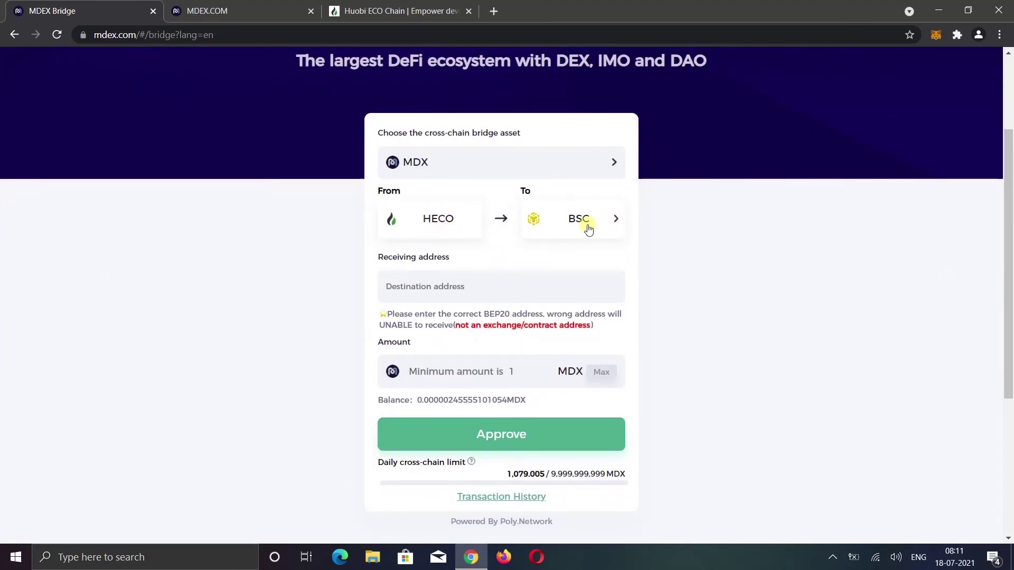
scroll(771, 322, "up", 3)
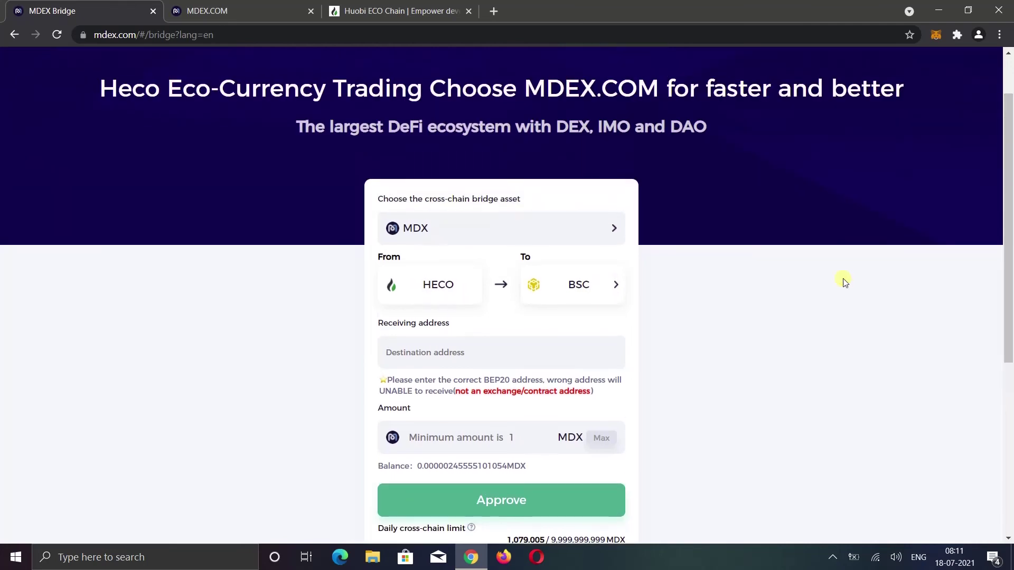
left_click(893, 80)
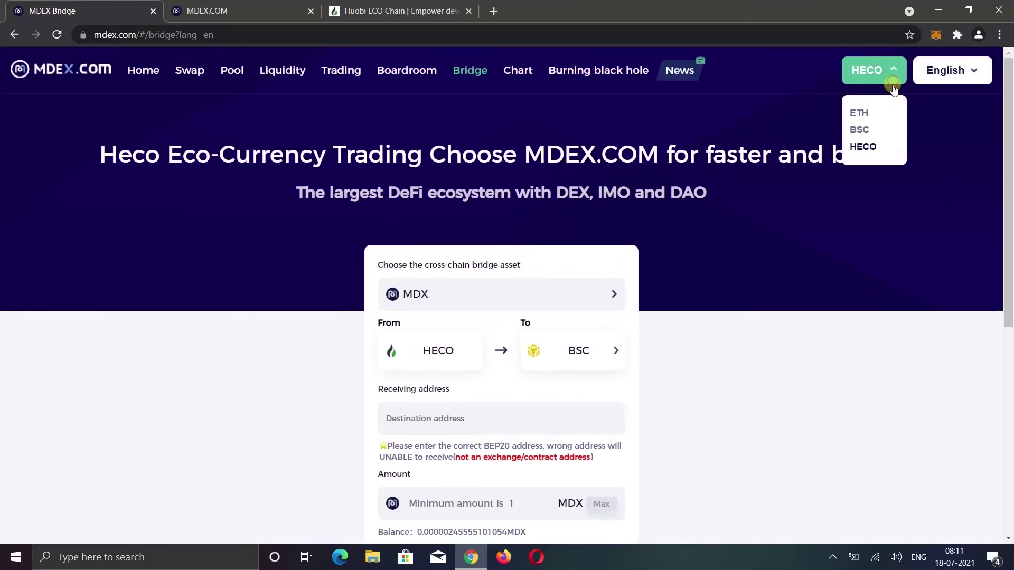
left_click(860, 129)
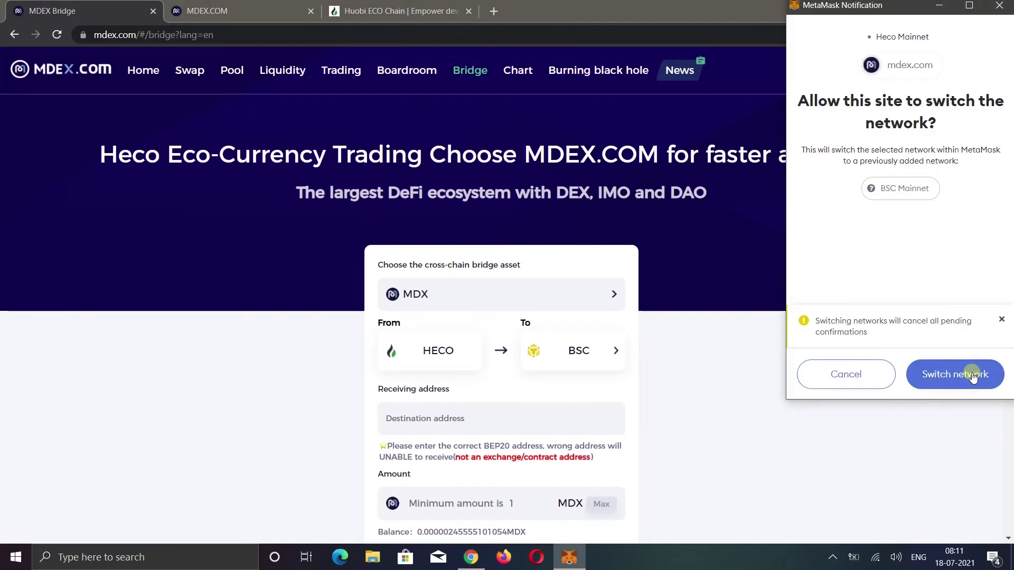
left_click(970, 374)
scroll(882, 423, "down", 1)
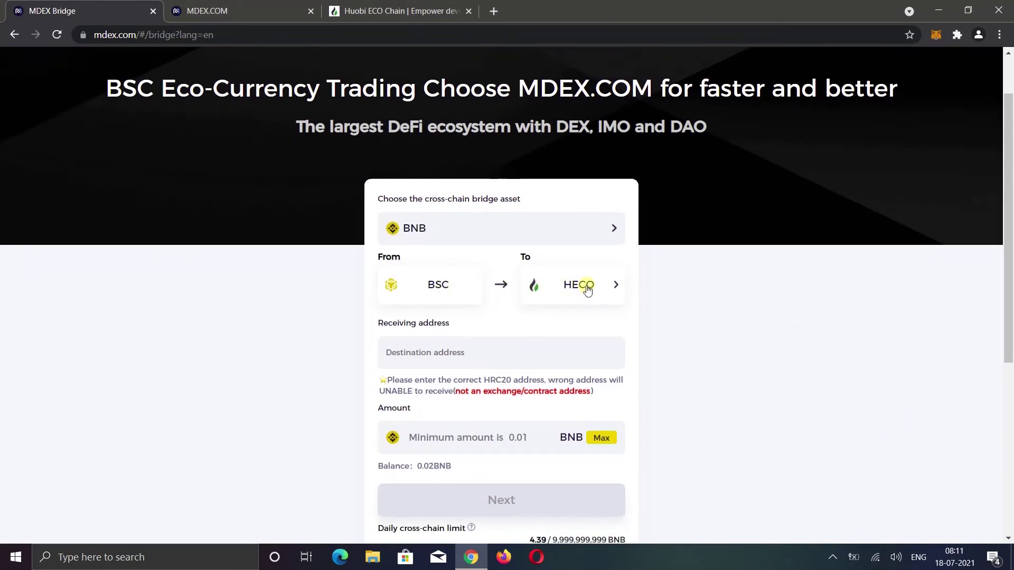
scroll(667, 328, "down", 1)
scroll(803, 333, "up", 2)
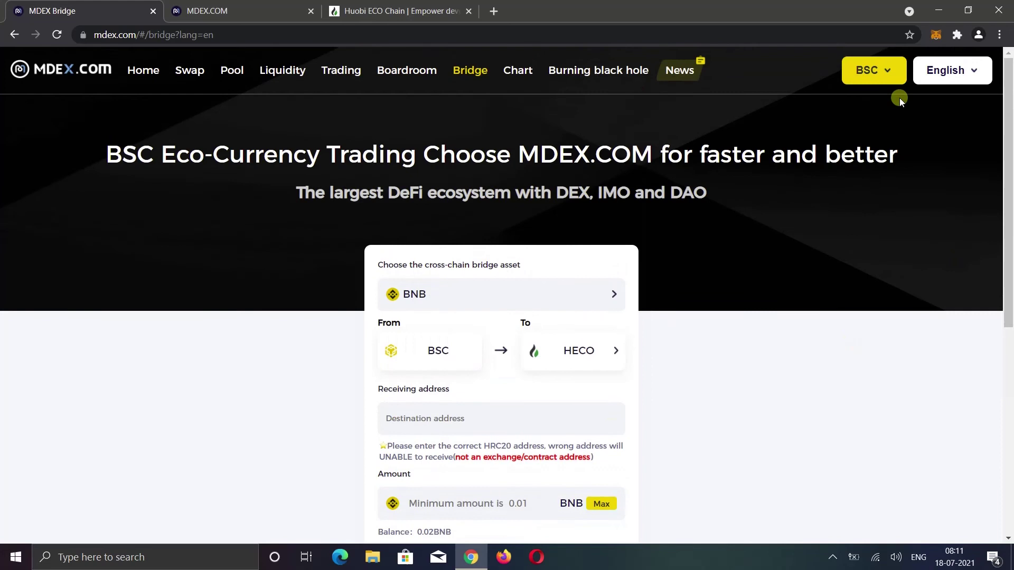
left_click(882, 69)
left_click(858, 112)
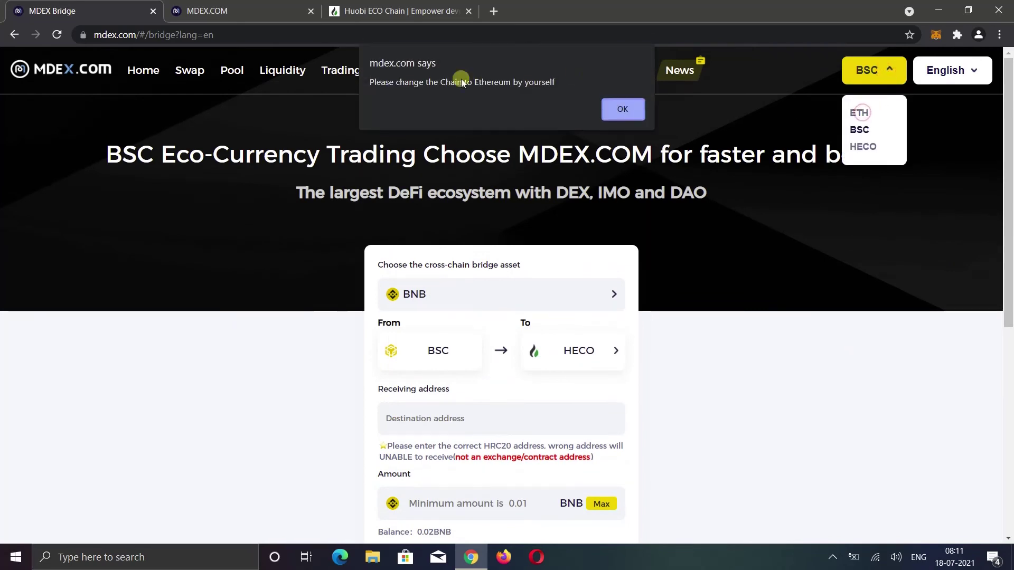
left_click(632, 111)
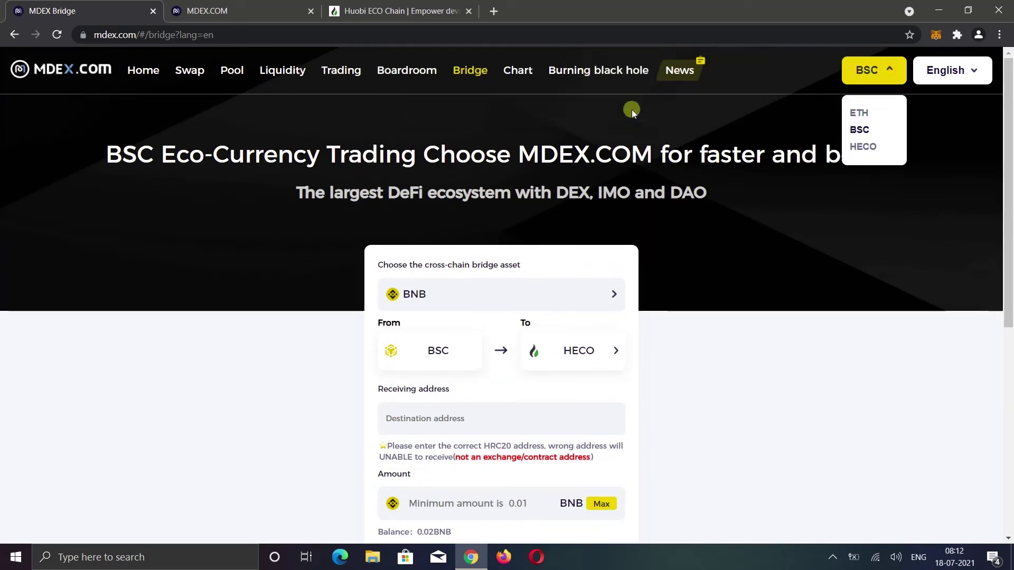
left_click(936, 35)
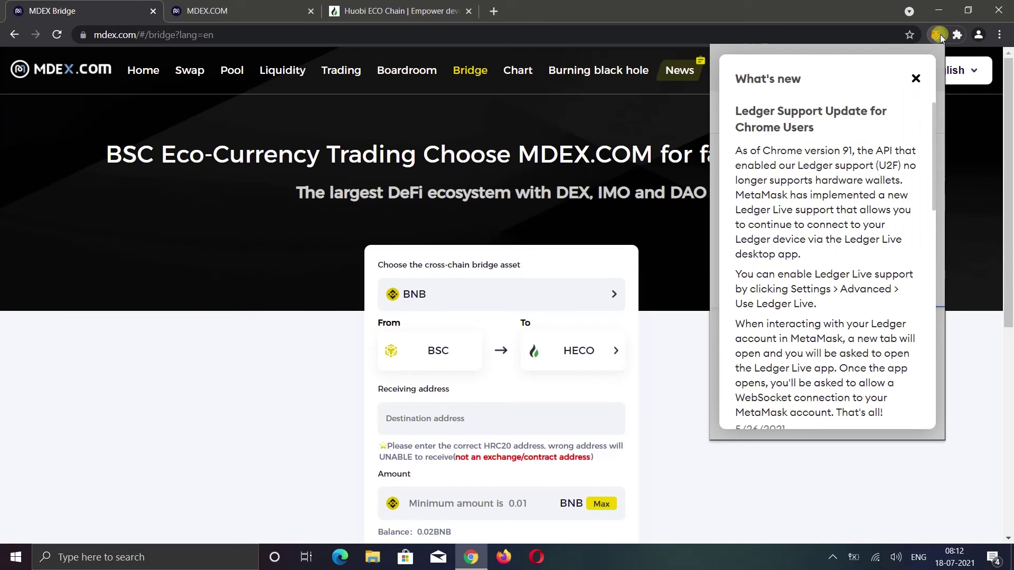
left_click(916, 77)
left_click(869, 68)
left_click(832, 168)
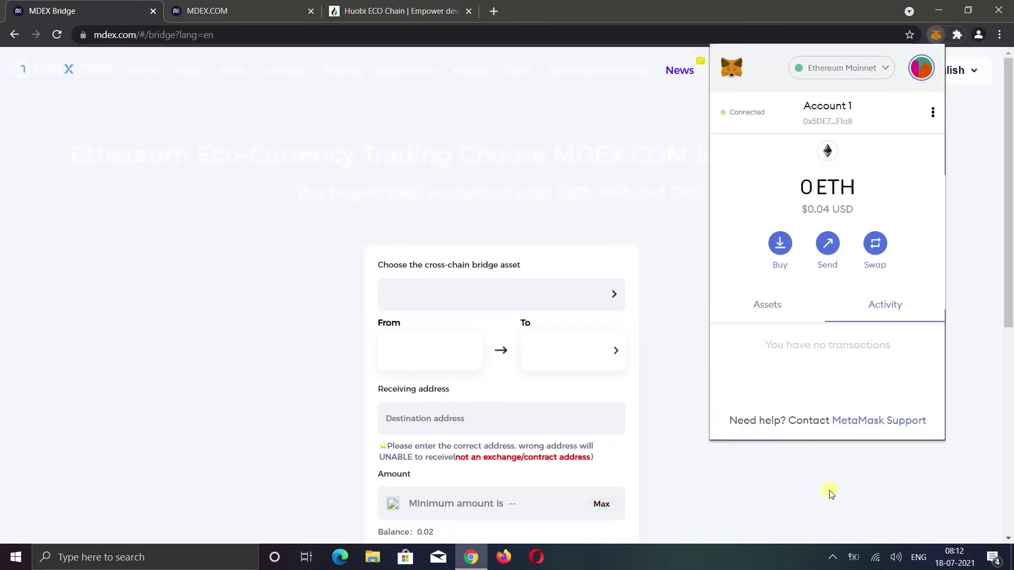
left_click(829, 491)
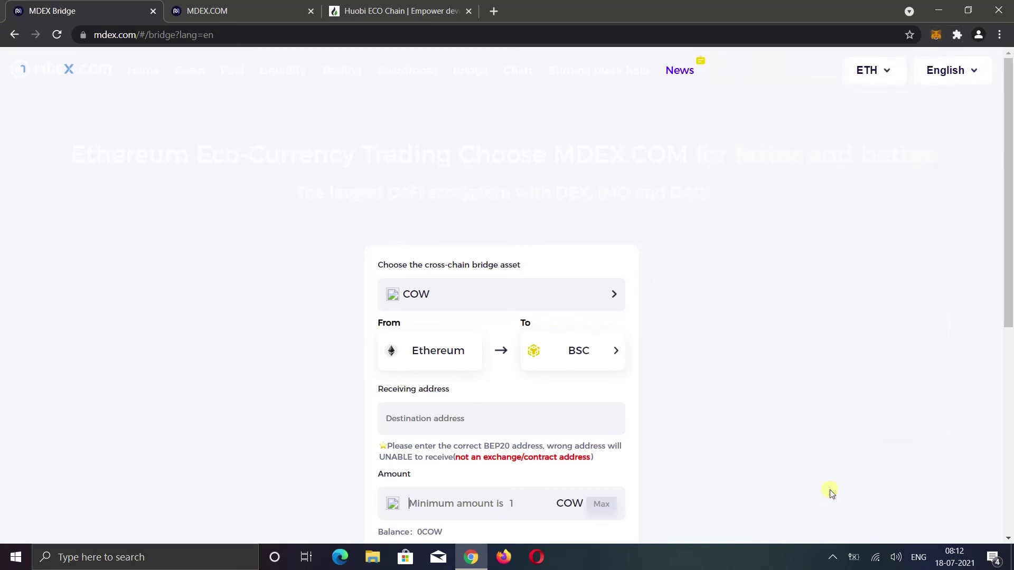
scroll(794, 440, "down", 3)
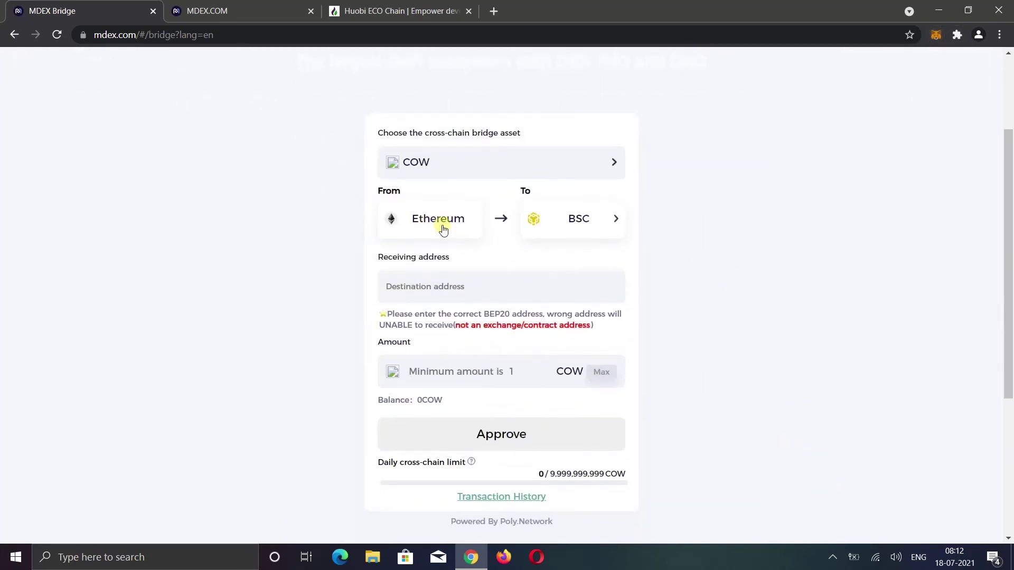
left_click(571, 217)
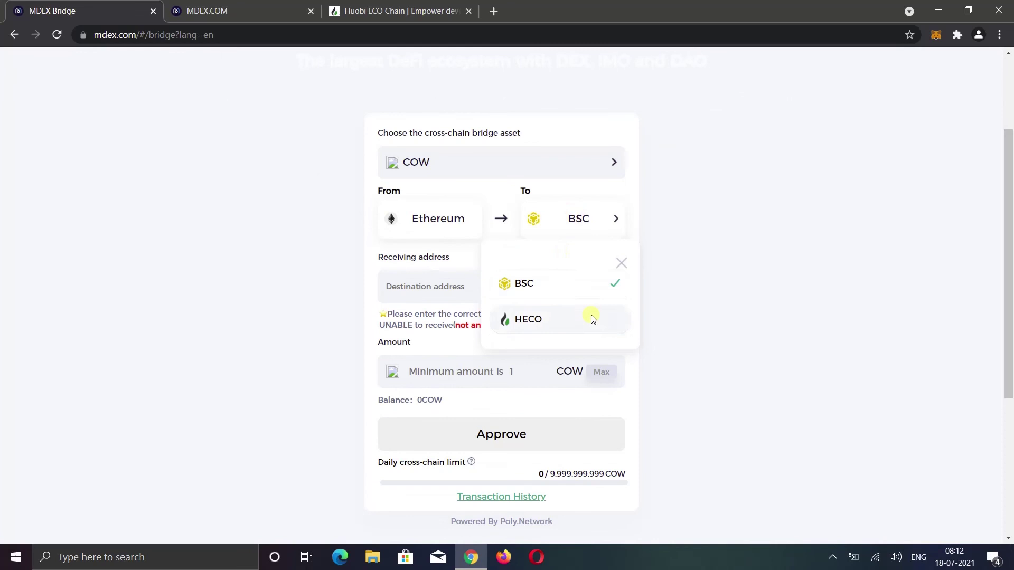
left_click(561, 321)
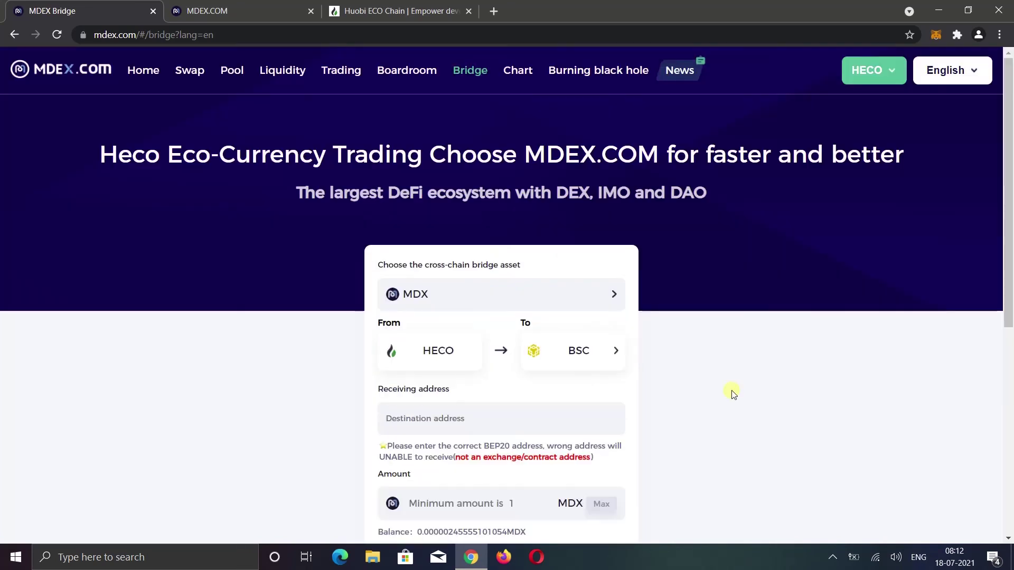
- Open the burning black hole page and read through its award cards, Winning Rules and FAQ
left_click(592, 75)
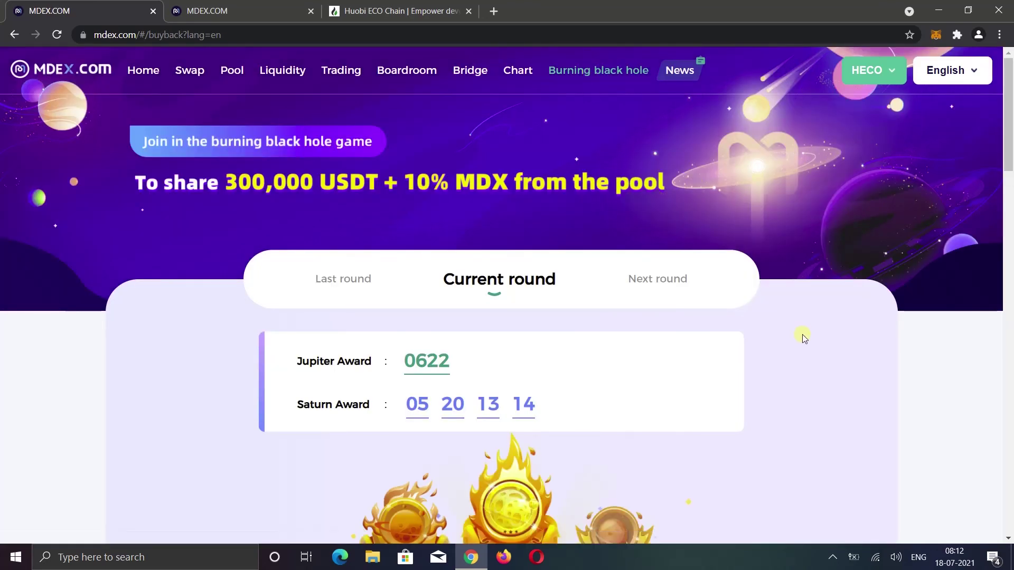
scroll(802, 346, "down", 6)
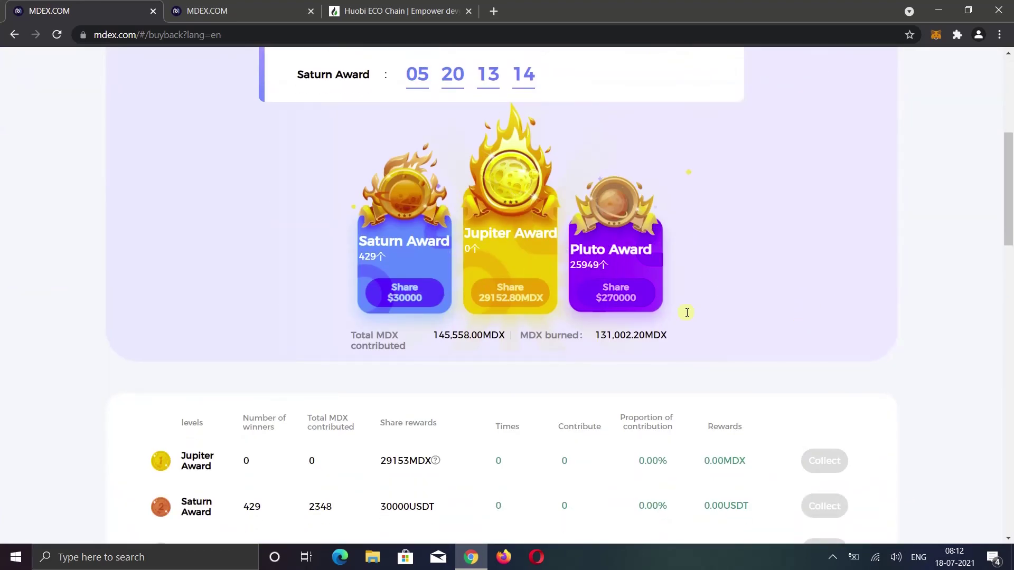
scroll(847, 323, "down", 3)
scroll(846, 323, "down", 10)
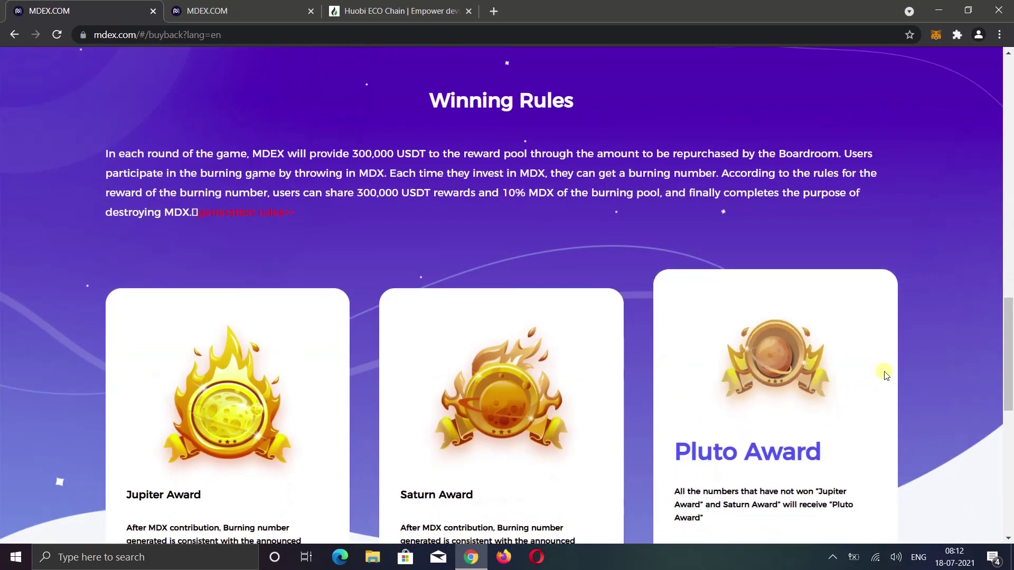
scroll(887, 377, "down", 3)
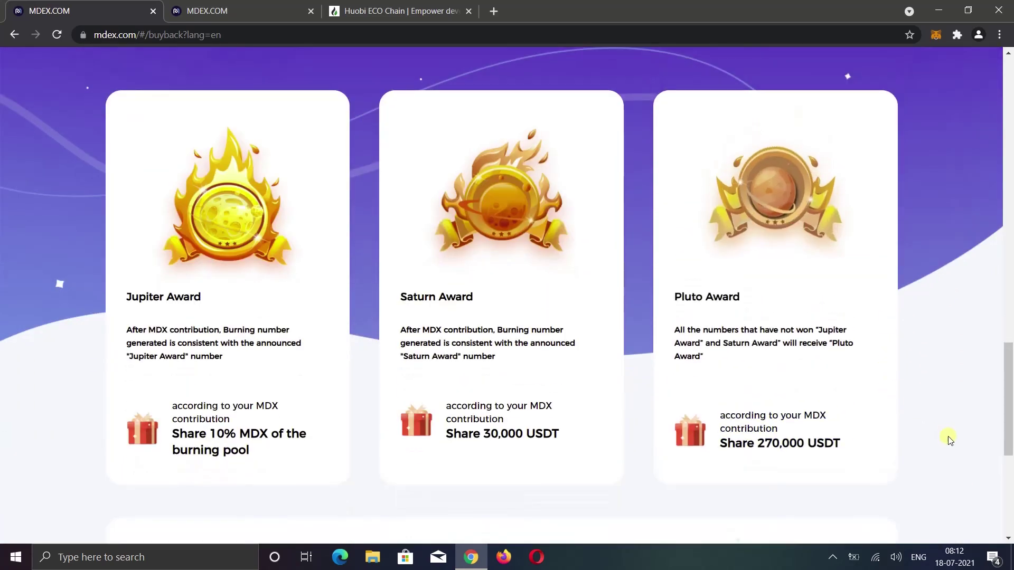
scroll(951, 443, "down", 3)
scroll(963, 457, "down", 5)
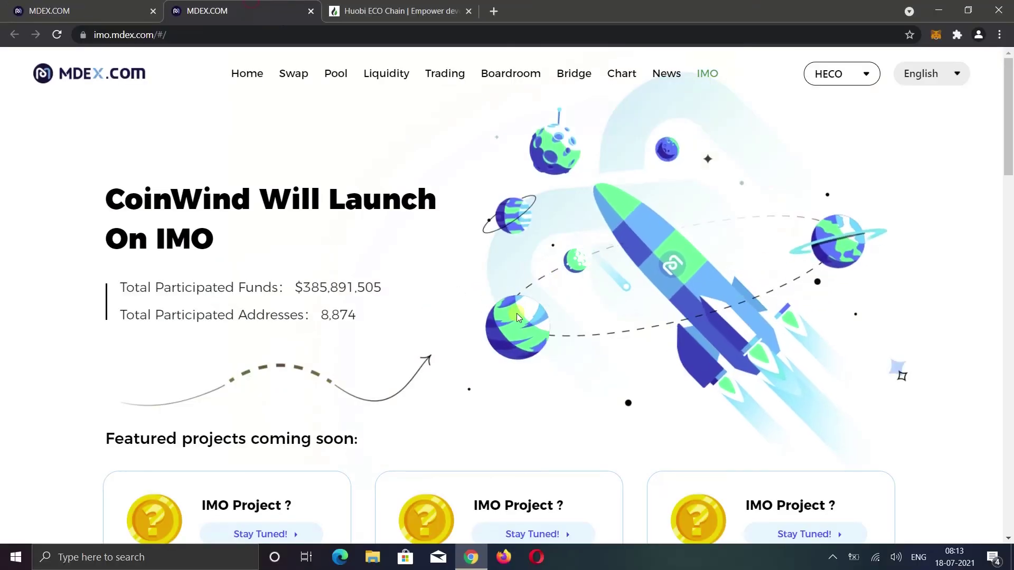
- Scroll the IMO page down past the three coming-soon featured projects and back up
scroll(665, 328, "down", 3)
scroll(665, 330, "down", 7)
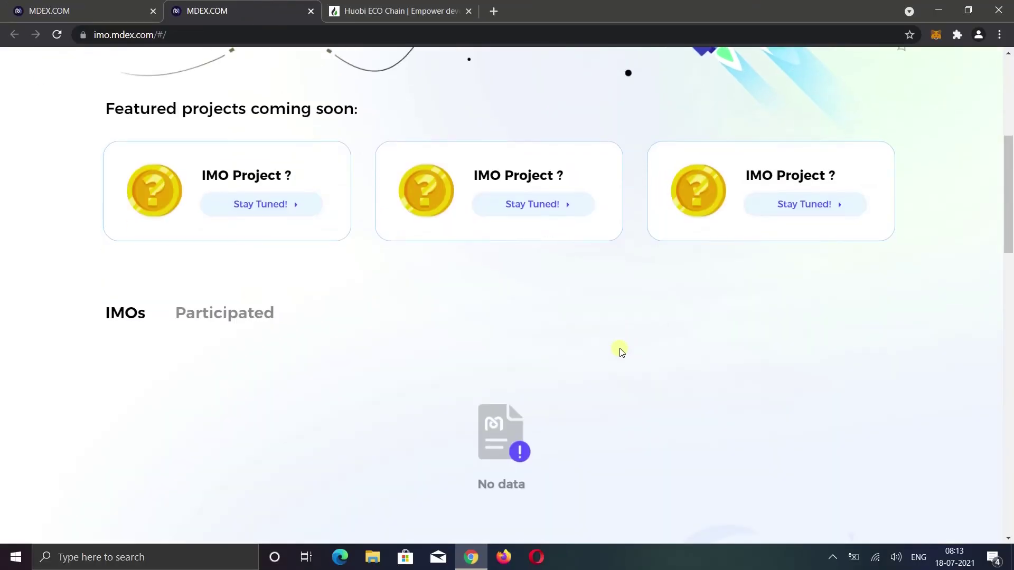
scroll(702, 401, "up", 10)
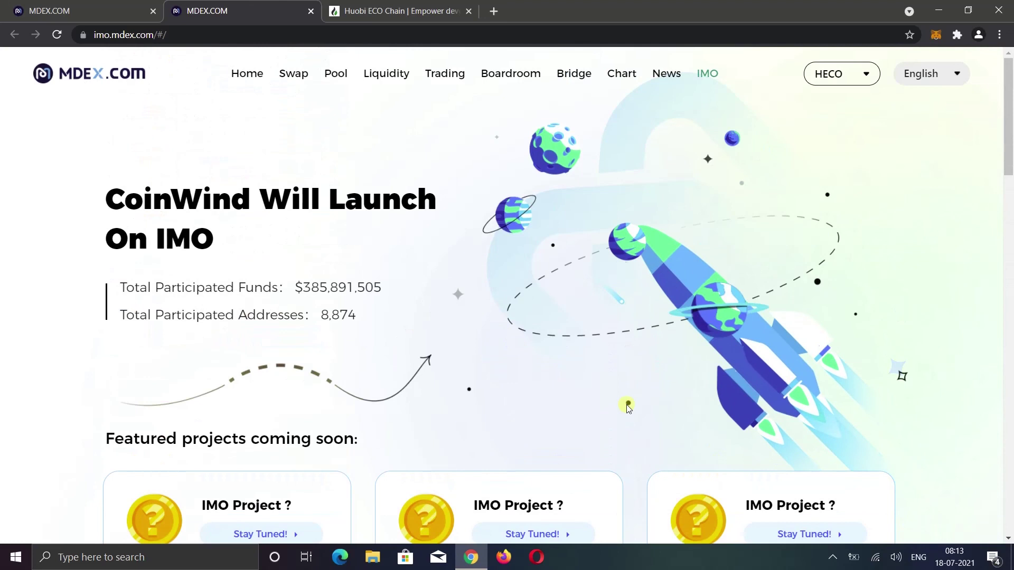